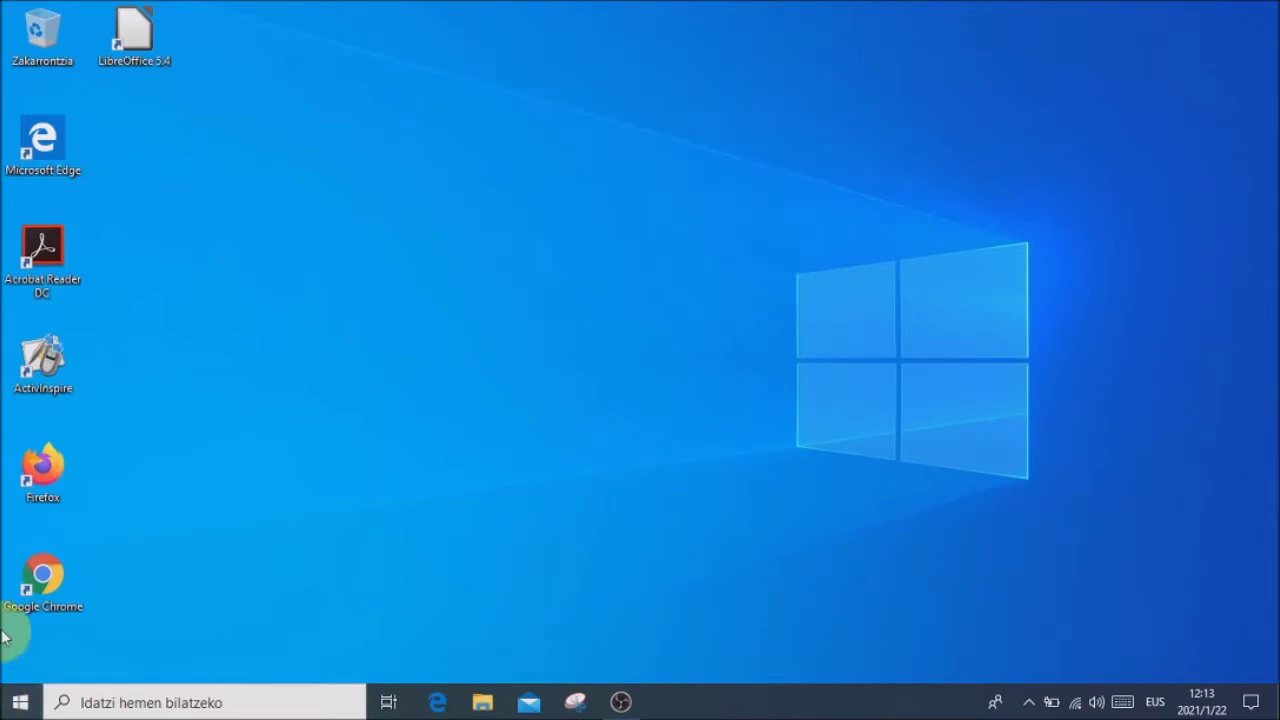
Step: Open Google Chrome, search for kahoot, open the kahoot.com site from the results and translate the page into Spanish
{"action": "left_click", "coordinate": [43, 586]}
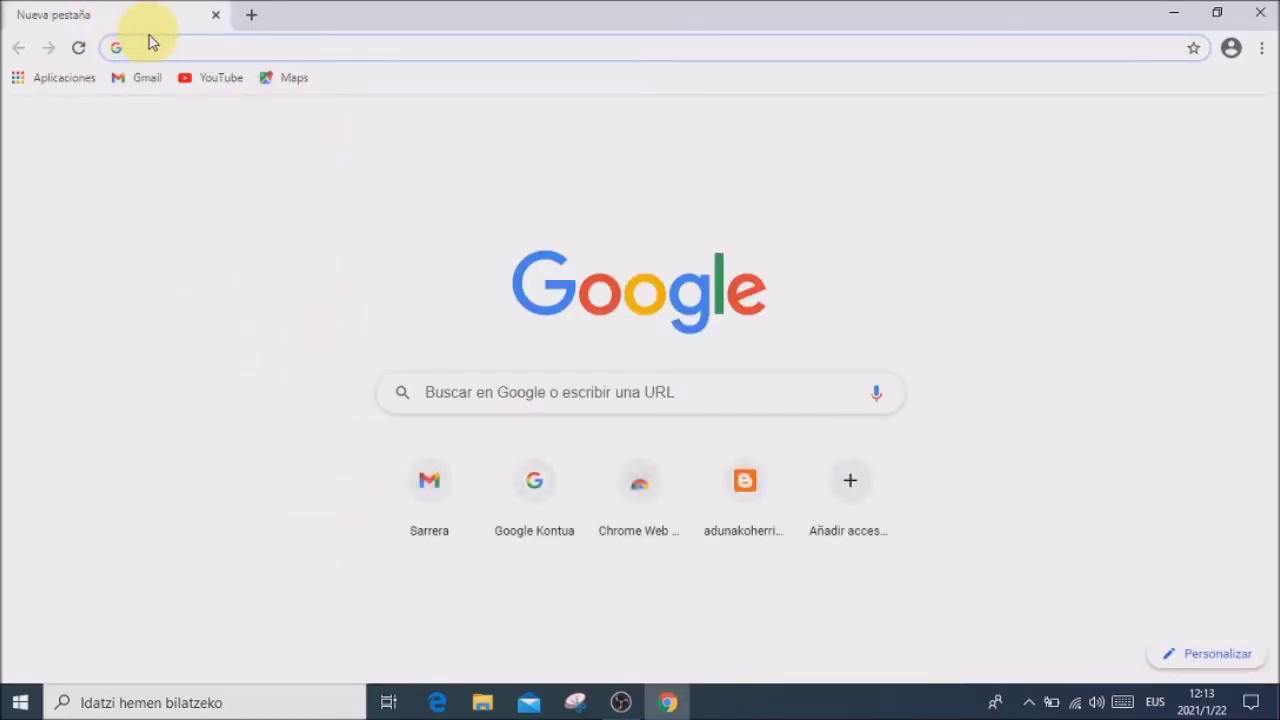
{"action": "left_click", "coordinate": [155, 46]}
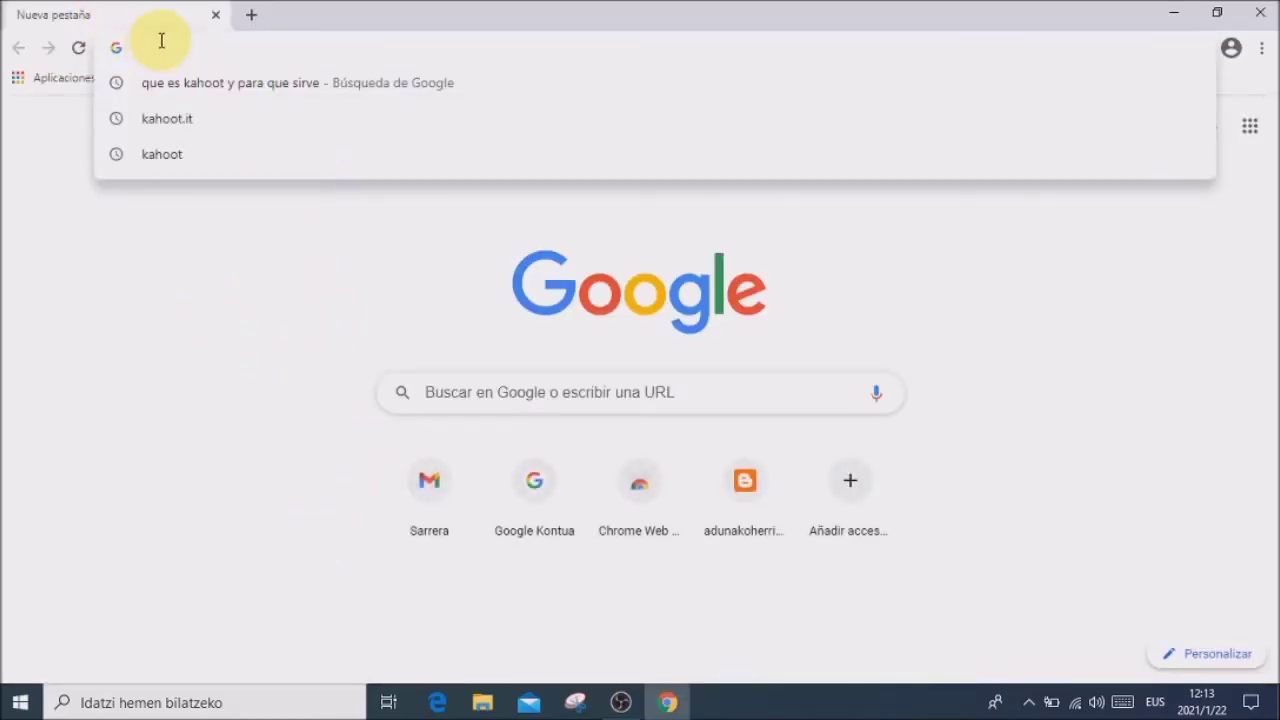
{"action": "type", "text": "kahhot.it"}
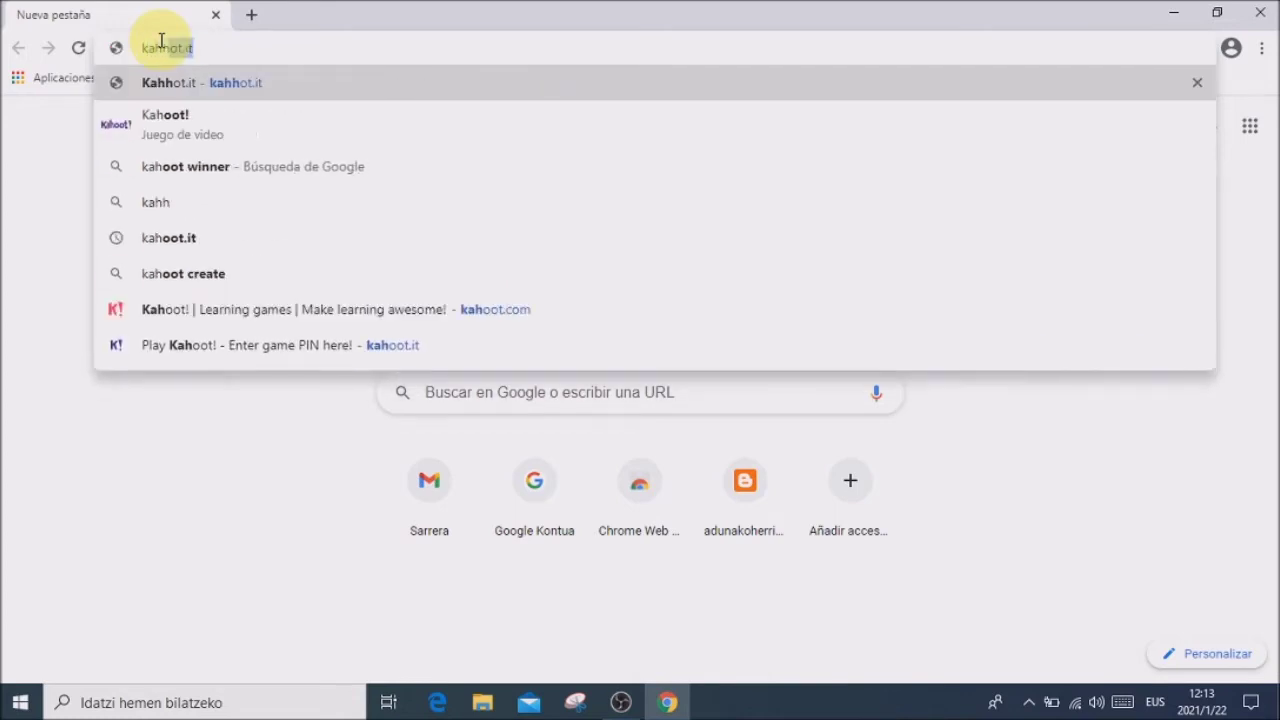
{"action": "left_click", "coordinate": [203, 167]}
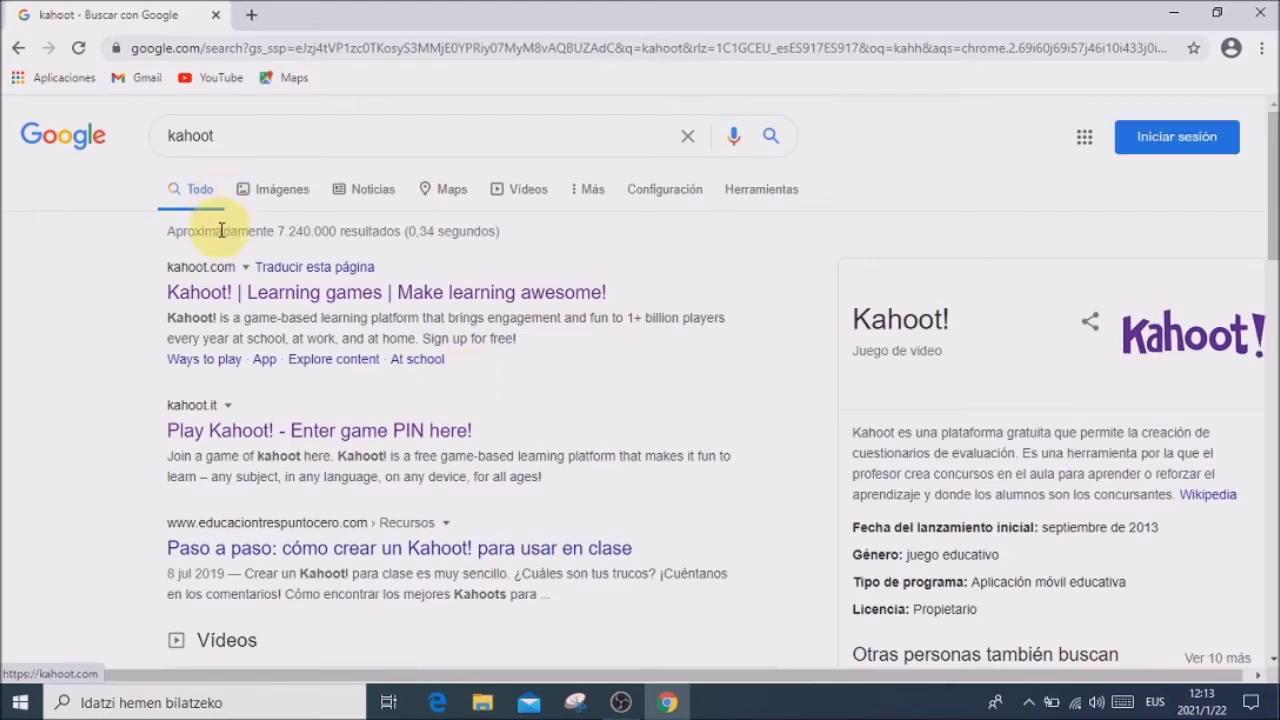
{"action": "left_click", "coordinate": [224, 295]}
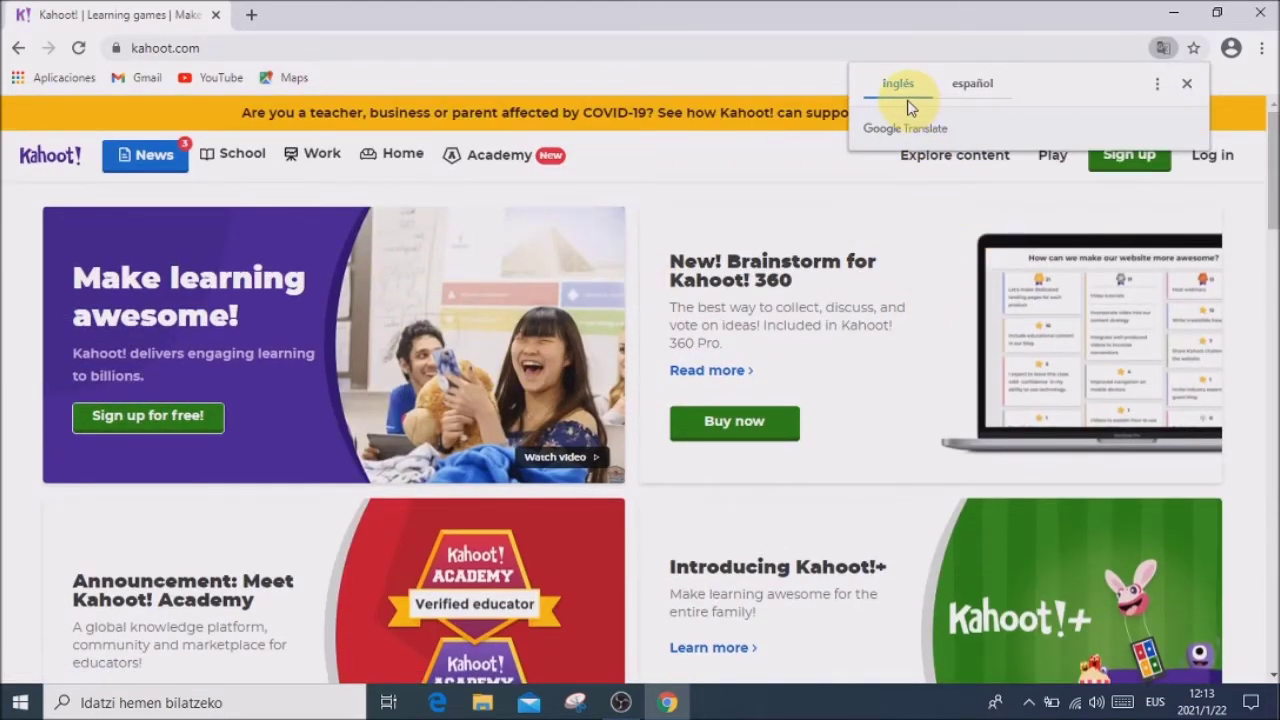
{"action": "left_click", "coordinate": [972, 85]}
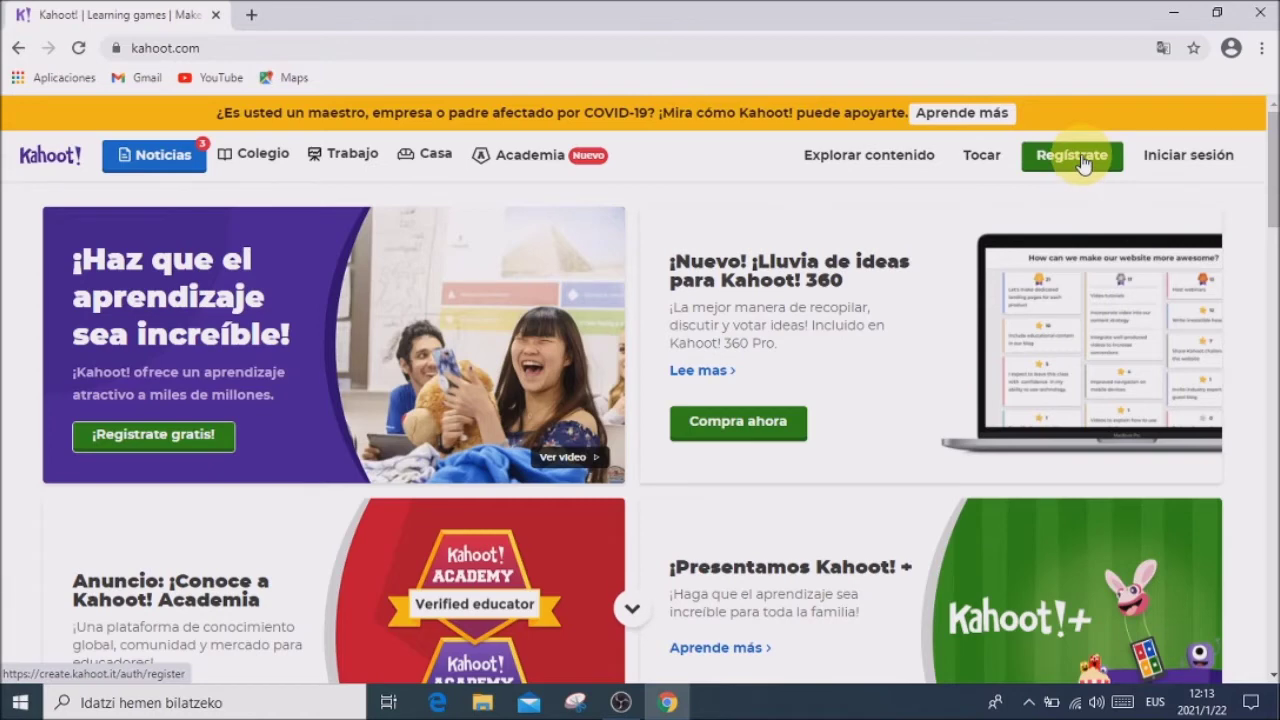
Step: Open the Kahoot login page and sign in to the existing account with its username or e-mail and password
{"action": "left_click", "coordinate": [1082, 171]}
{"action": "left_click", "coordinate": [1180, 168]}
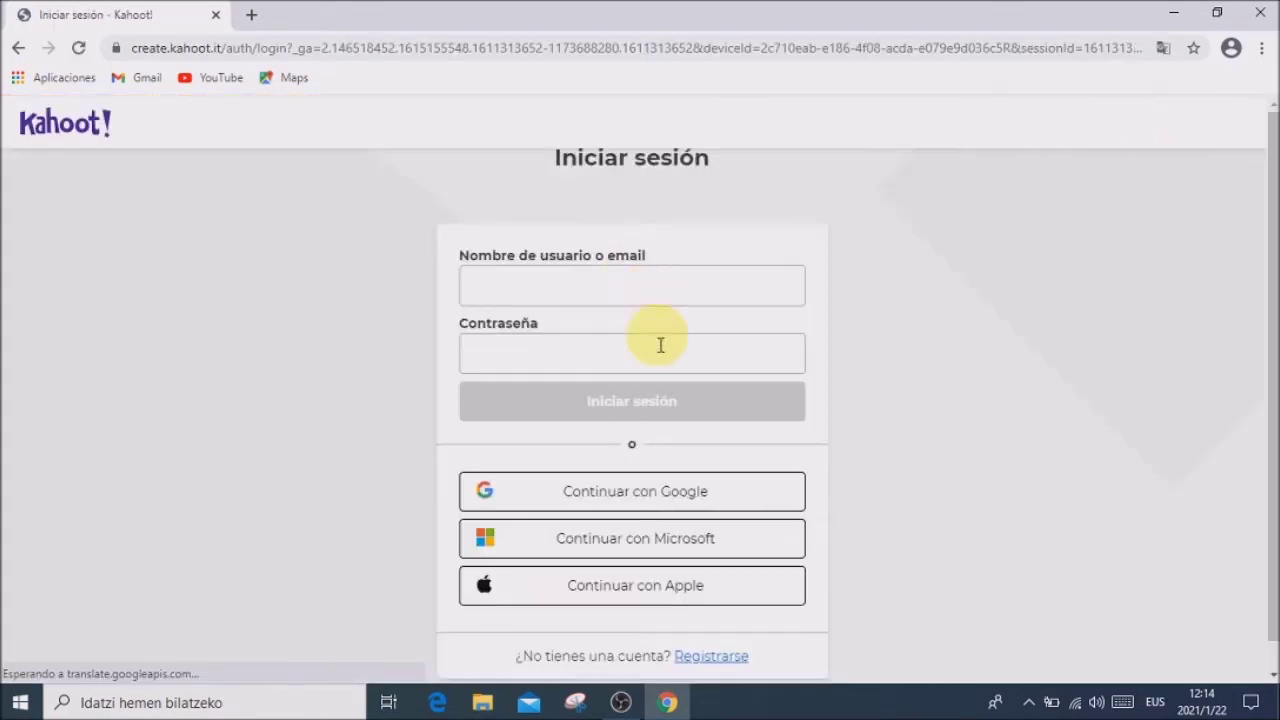
{"action": "left_click", "coordinate": [537, 289]}
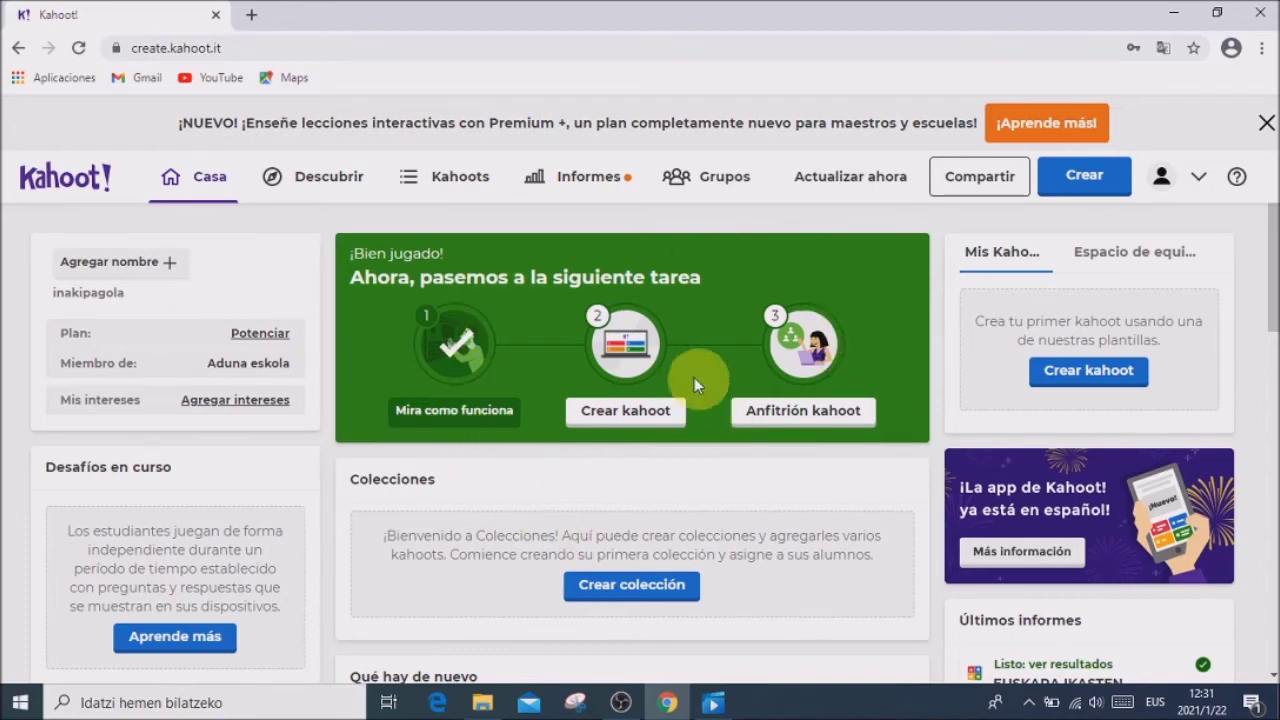
Step: Search the public kahoots in the Descubrir section for "Euskara"
{"action": "left_click", "coordinate": [331, 178]}
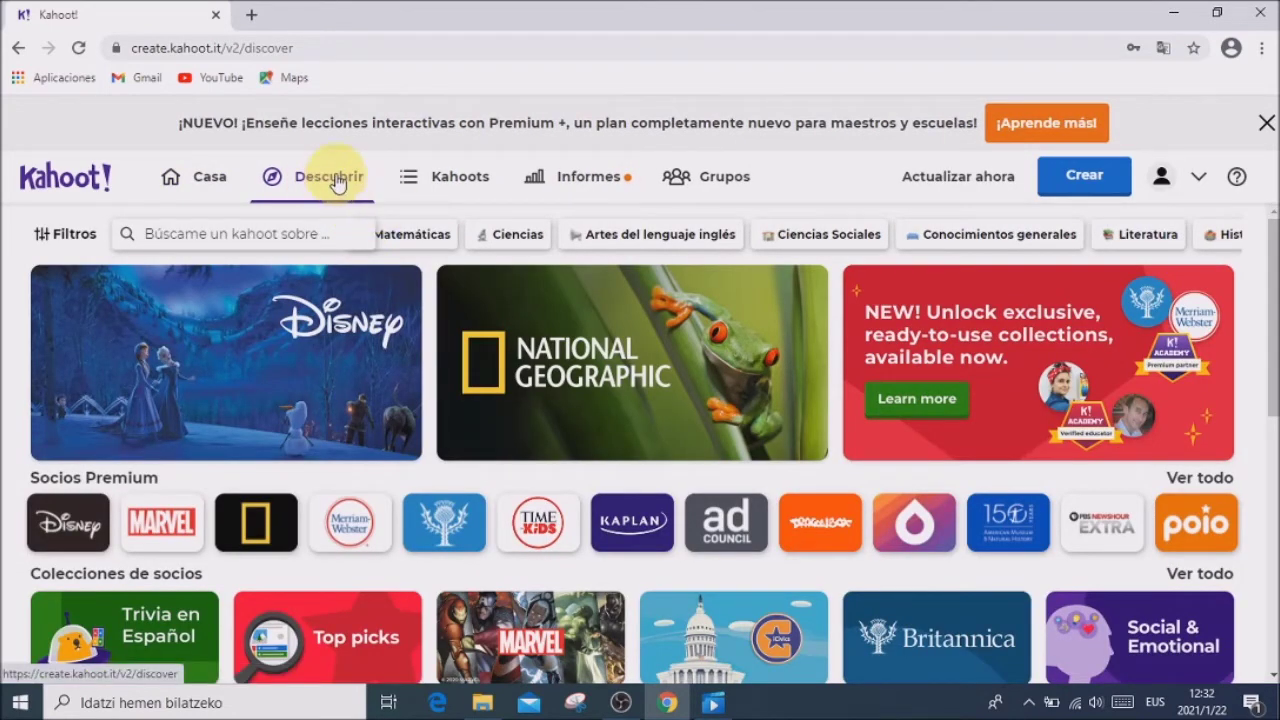
{"action": "left_click", "coordinate": [240, 238]}
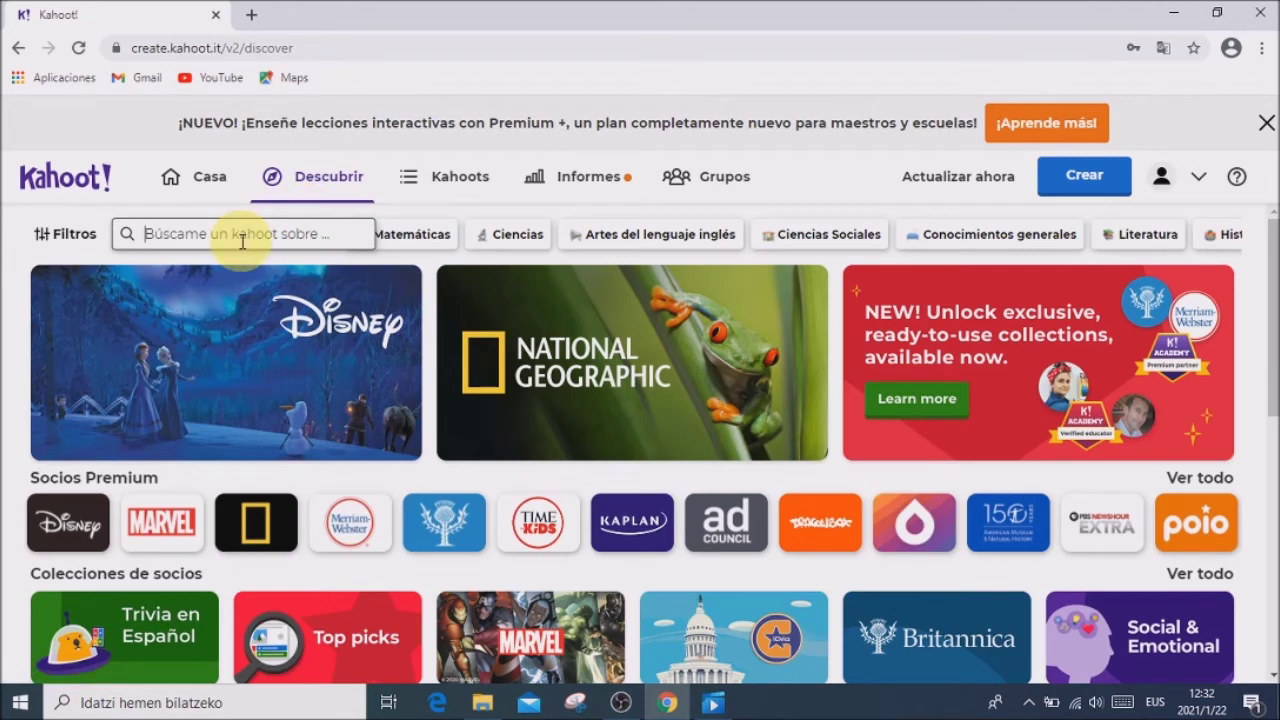
{"action": "type", "text": "Euskara"}
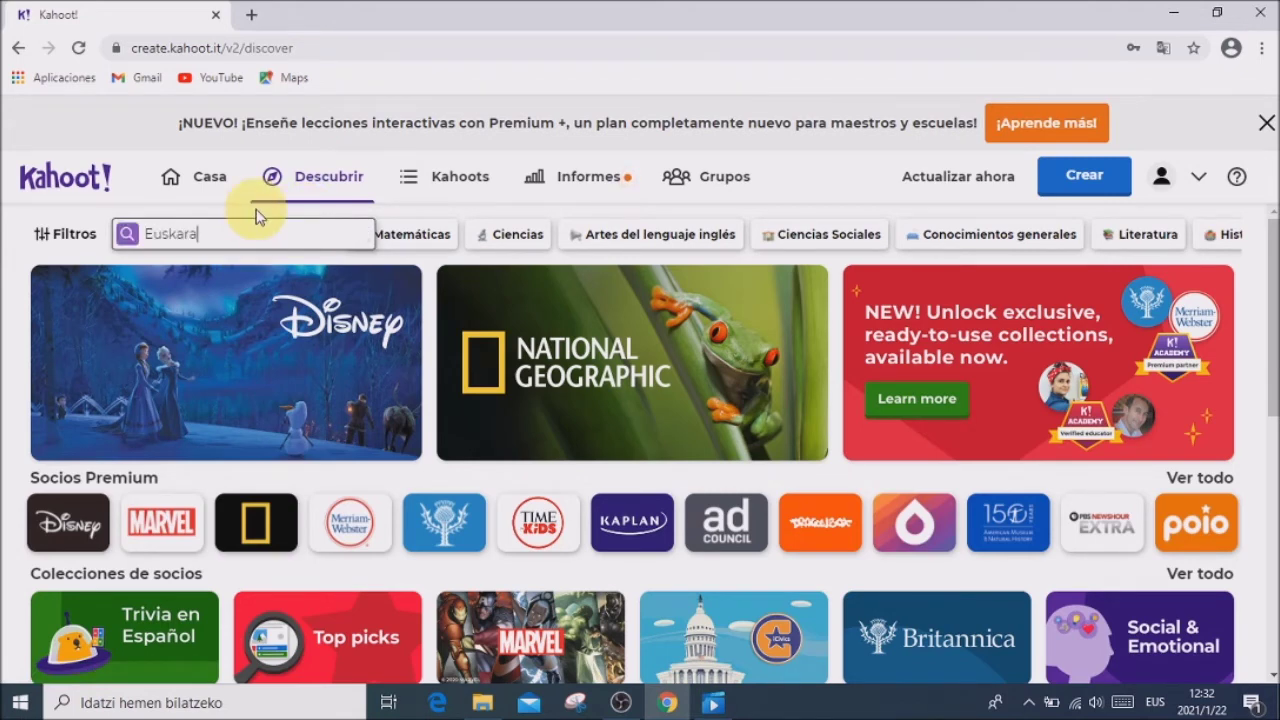
{"action": "key", "text": "Return"}
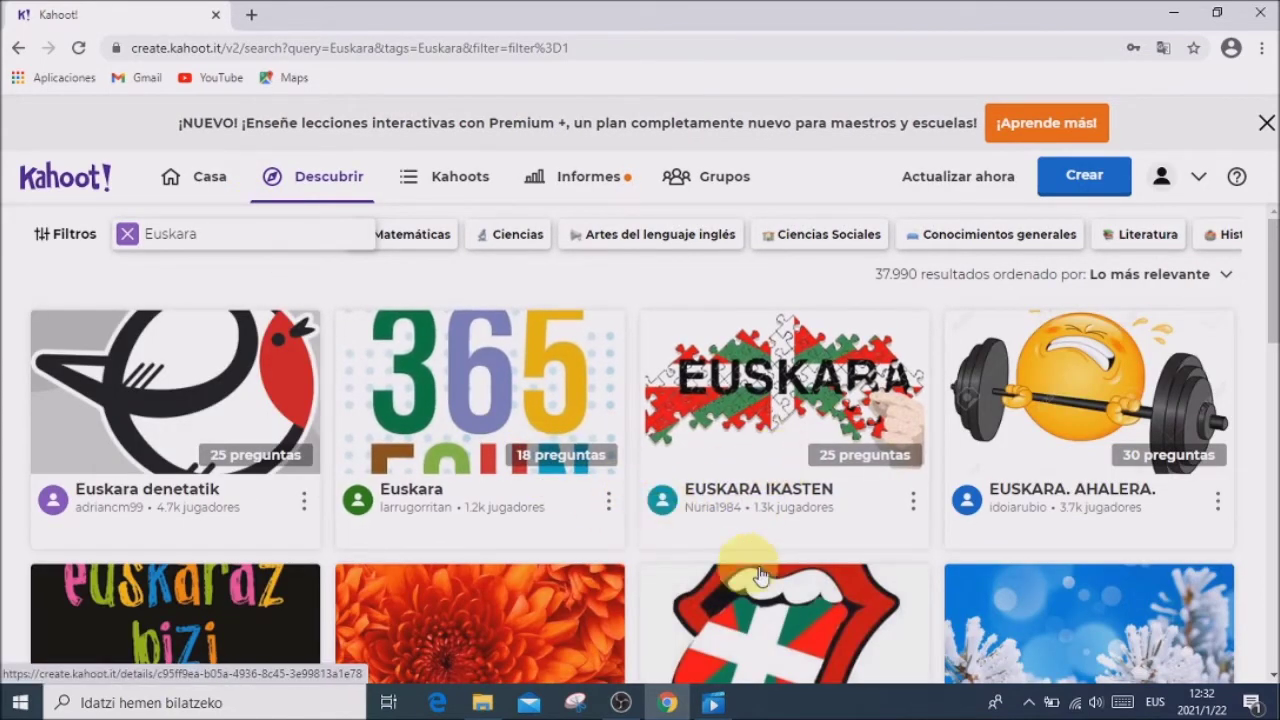
Step: Open the EUSKARA IKASTEN kahoot from the search results and look through its list of questions
{"action": "left_click", "coordinate": [796, 438]}
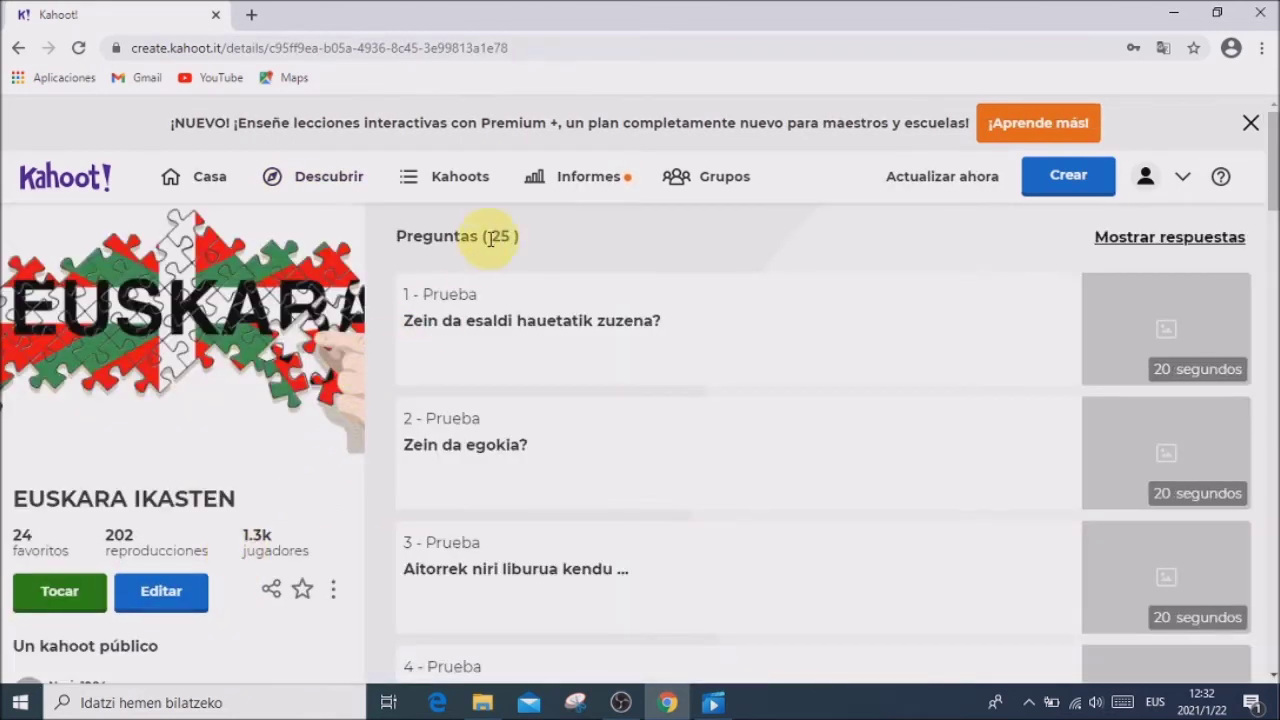
{"action": "scroll", "coordinate": [107, 570], "scroll_direction": "down", "scroll_amount": 3}
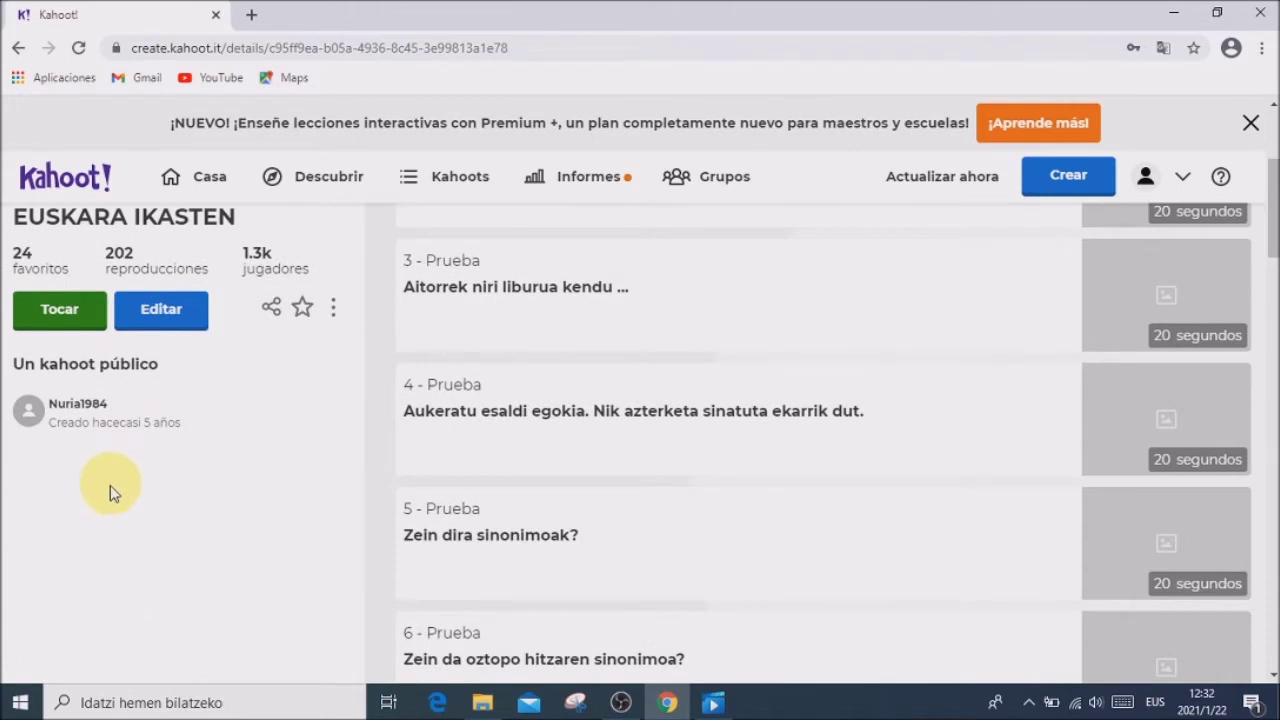
{"action": "scroll", "coordinate": [70, 420], "scroll_direction": "up", "scroll_amount": 2}
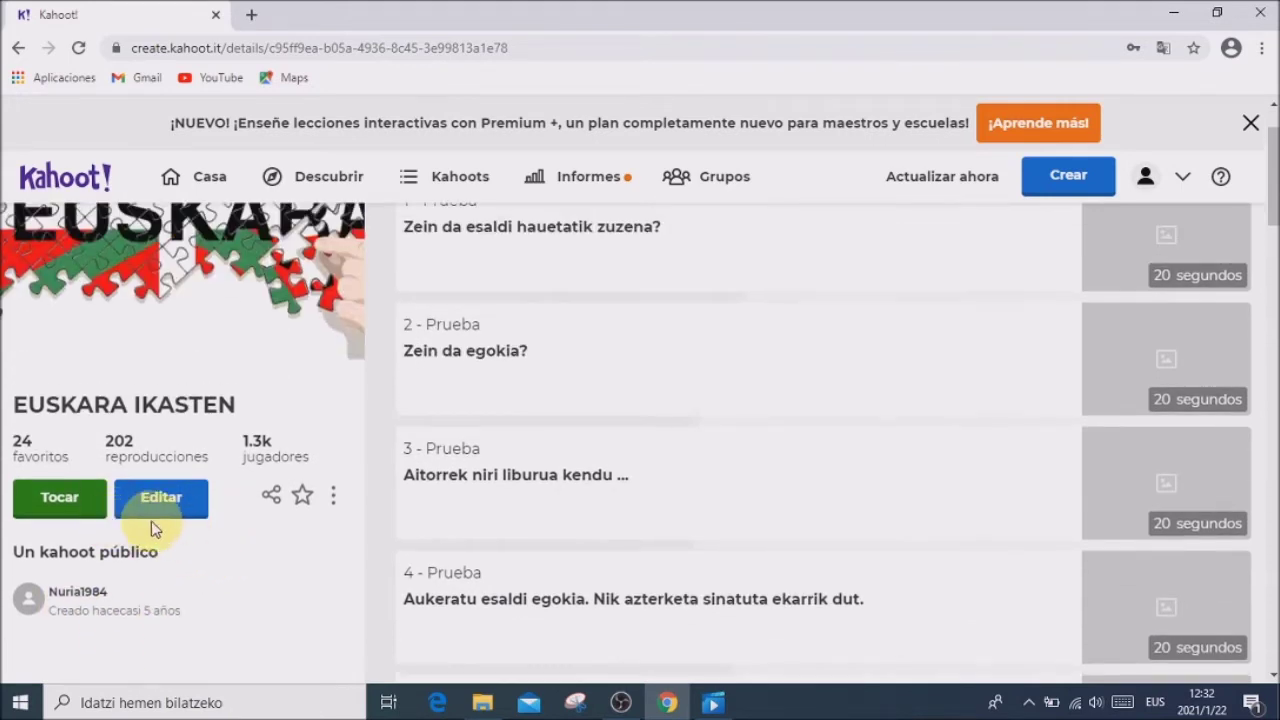
Step: Host the EUSKARA IKASTEN kahoot as a live taught game in Classic player versus player mode
{"action": "left_click", "coordinate": [75, 510]}
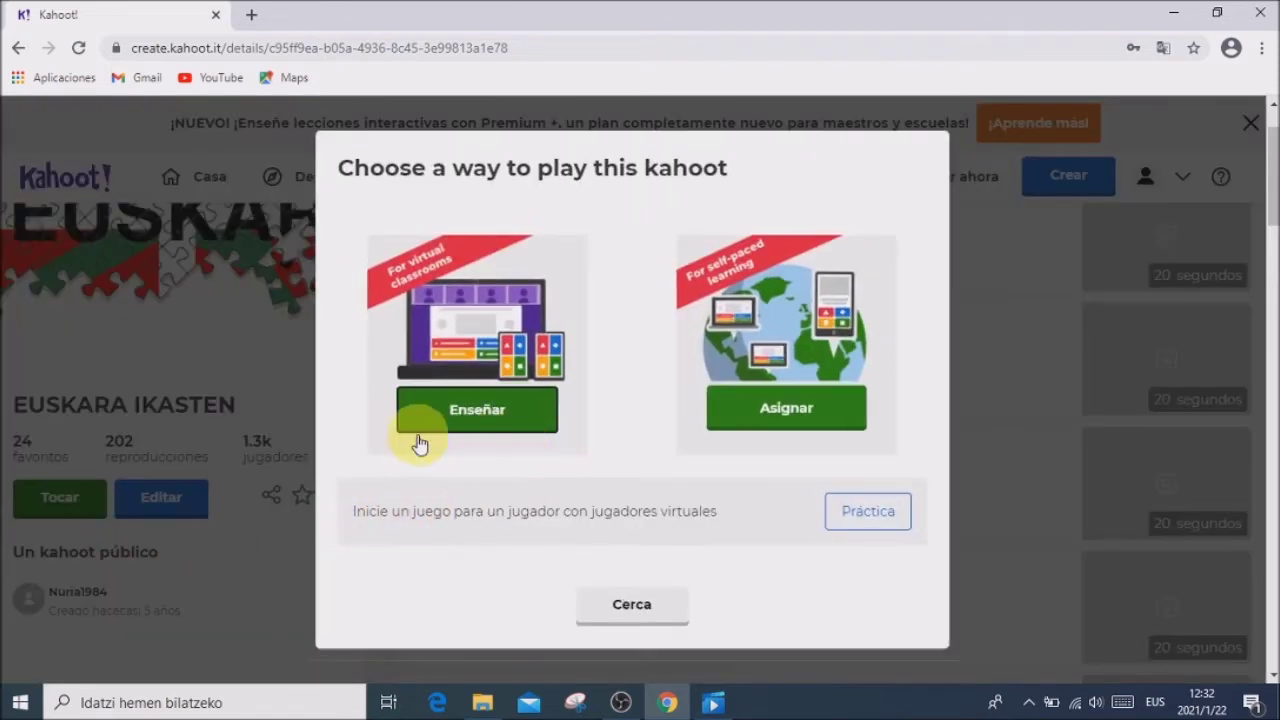
{"action": "left_click", "coordinate": [466, 425]}
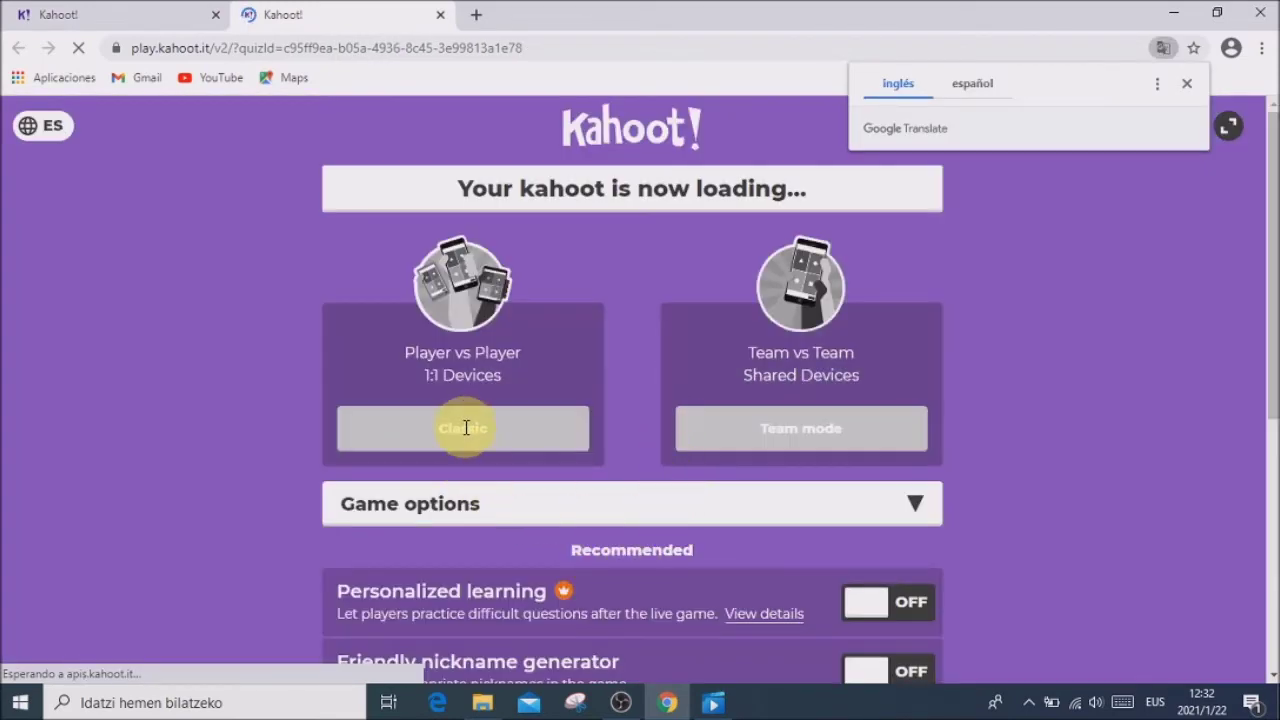
{"action": "left_click", "coordinate": [476, 438]}
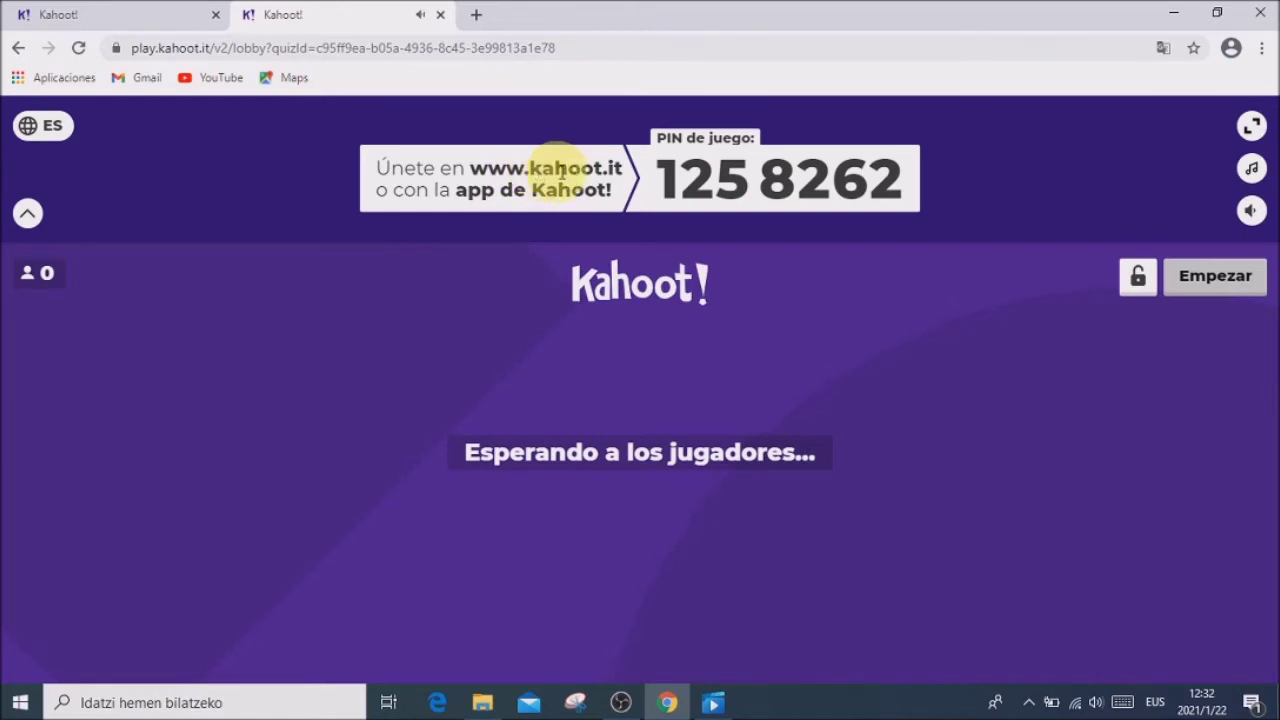
Step: Open the kahoot.it player page in a new browser tab by way of a Google search for kahoot
{"action": "left_click", "coordinate": [476, 18]}
{"action": "left_click", "coordinate": [346, 50]}
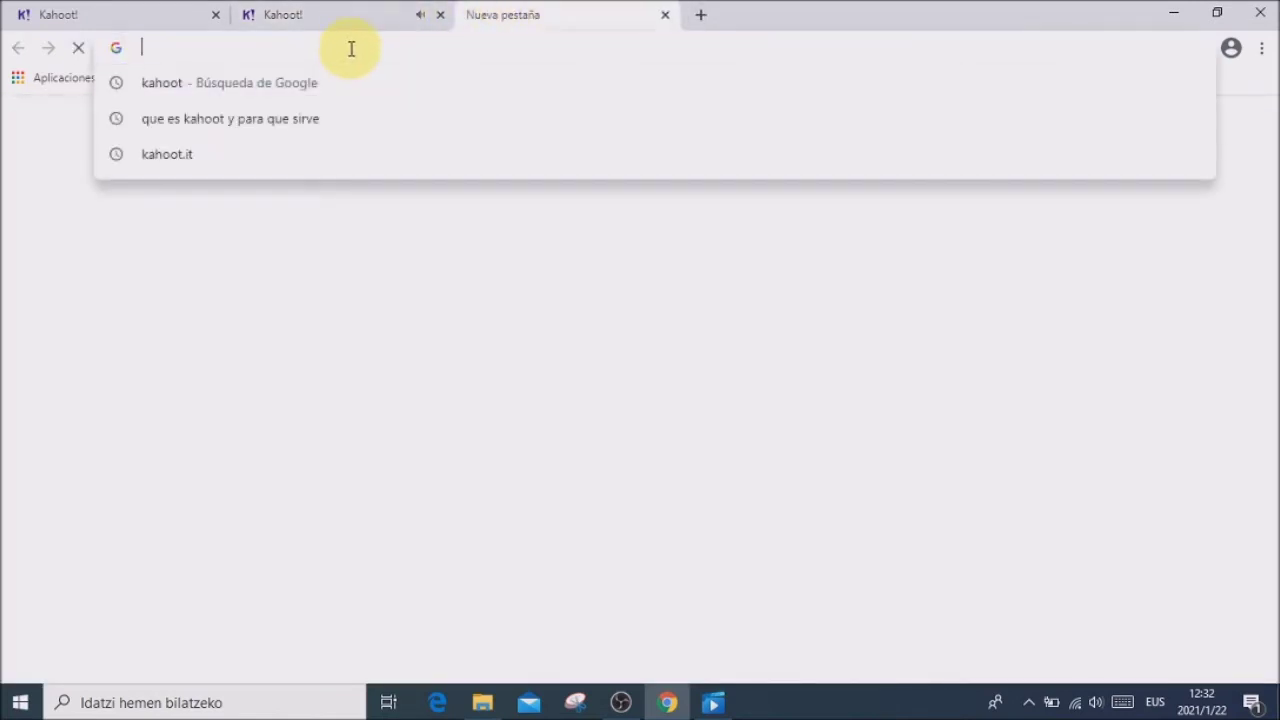
{"action": "left_click", "coordinate": [226, 84]}
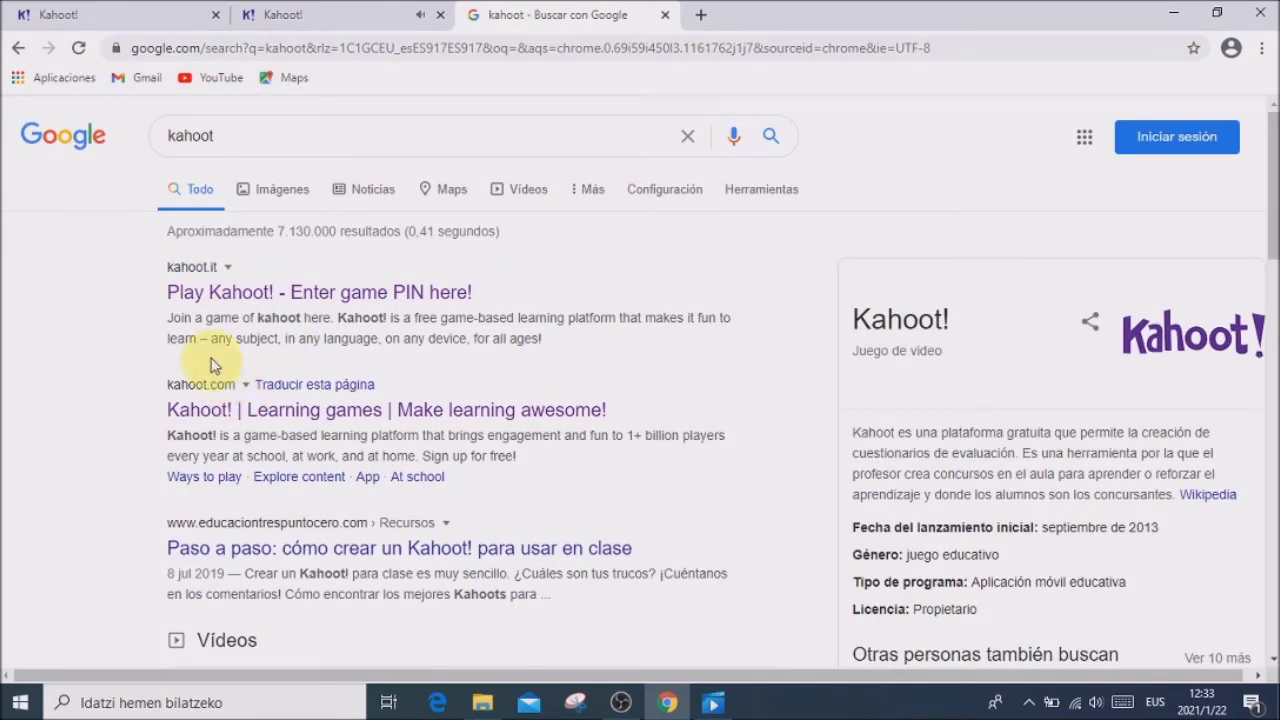
{"action": "left_click", "coordinate": [207, 298]}
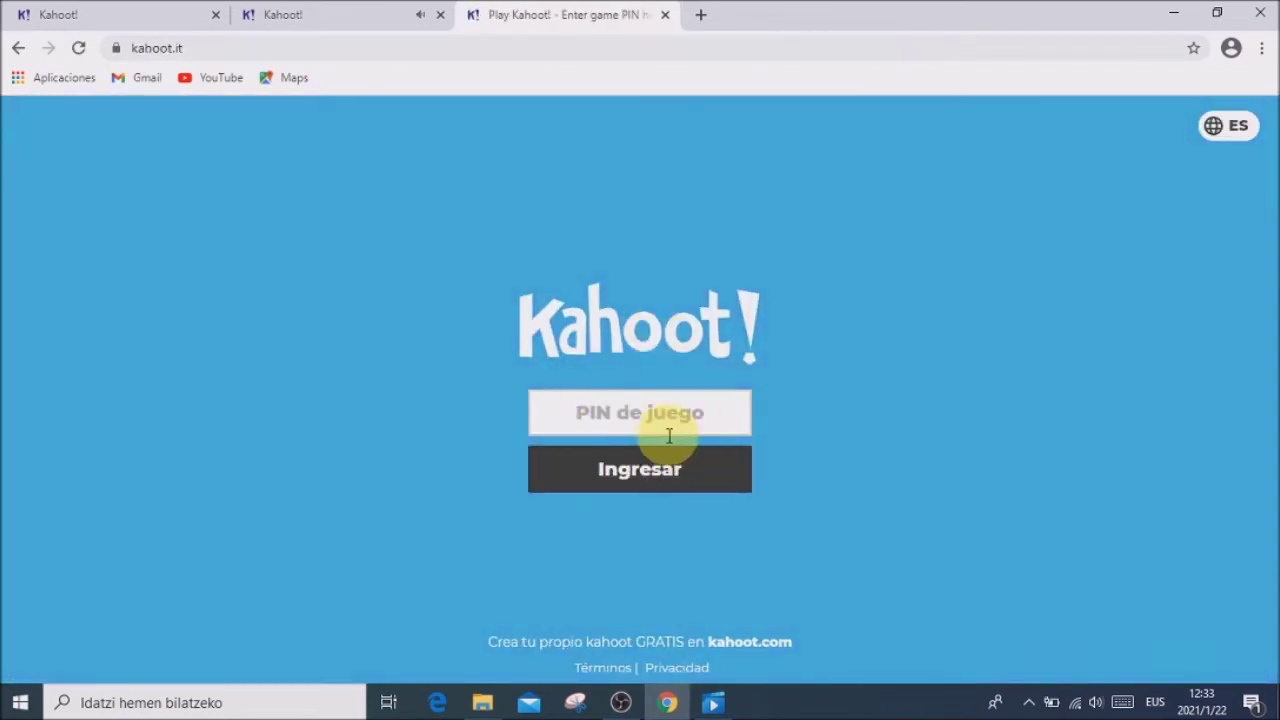
Step: Enter the game PIN displayed in the host lobby on the player page and submit it
{"action": "left_click", "coordinate": [368, 15]}
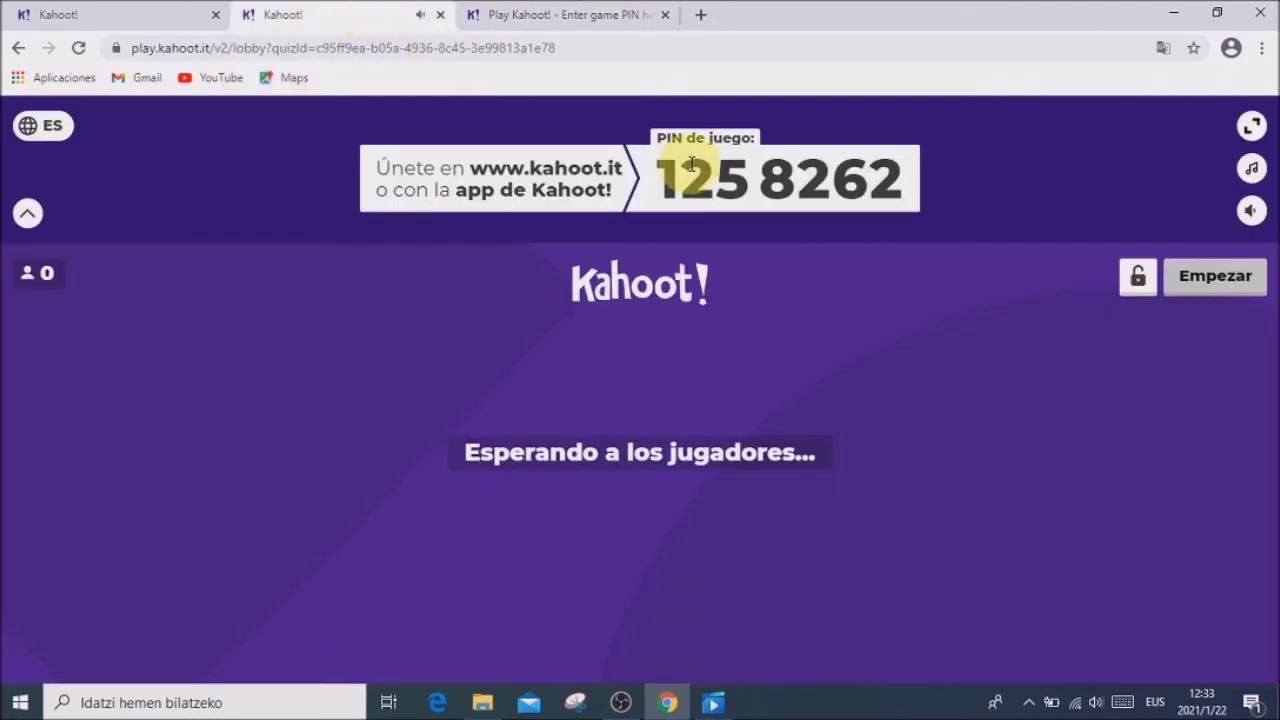
{"action": "left_click", "coordinate": [591, 17]}
{"action": "left_click", "coordinate": [593, 414]}
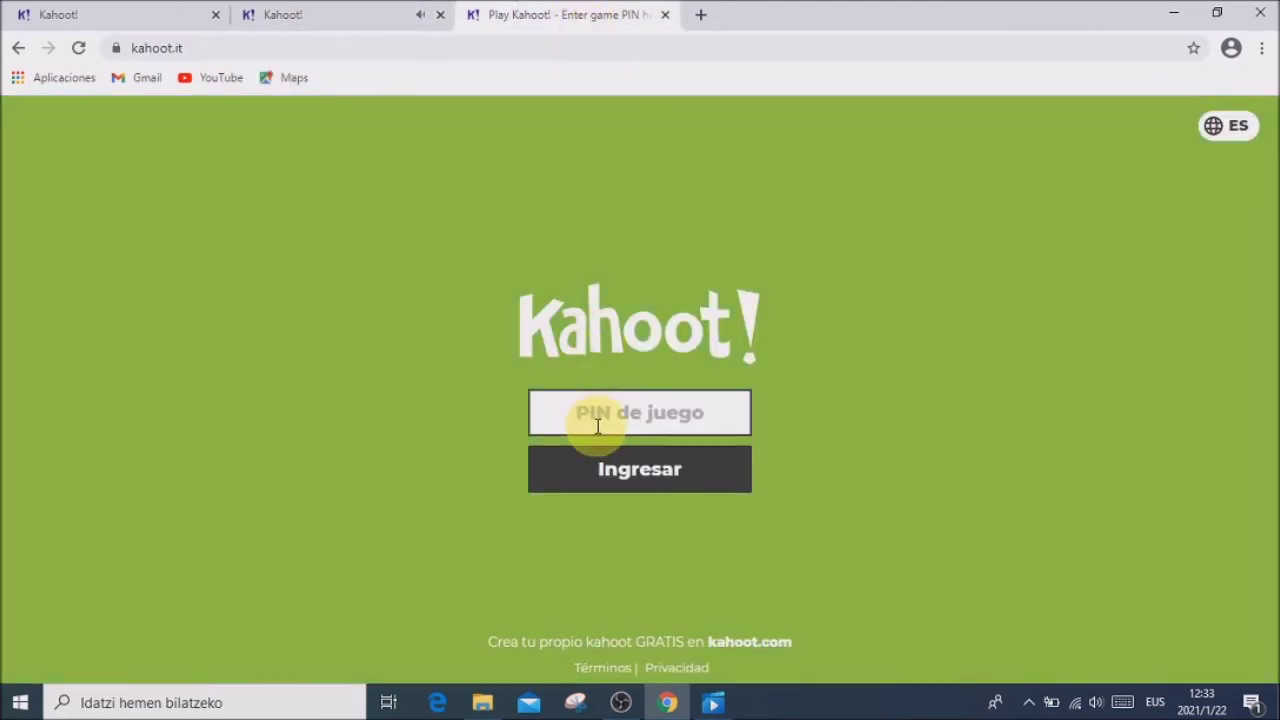
{"action": "type", "text": "125"}
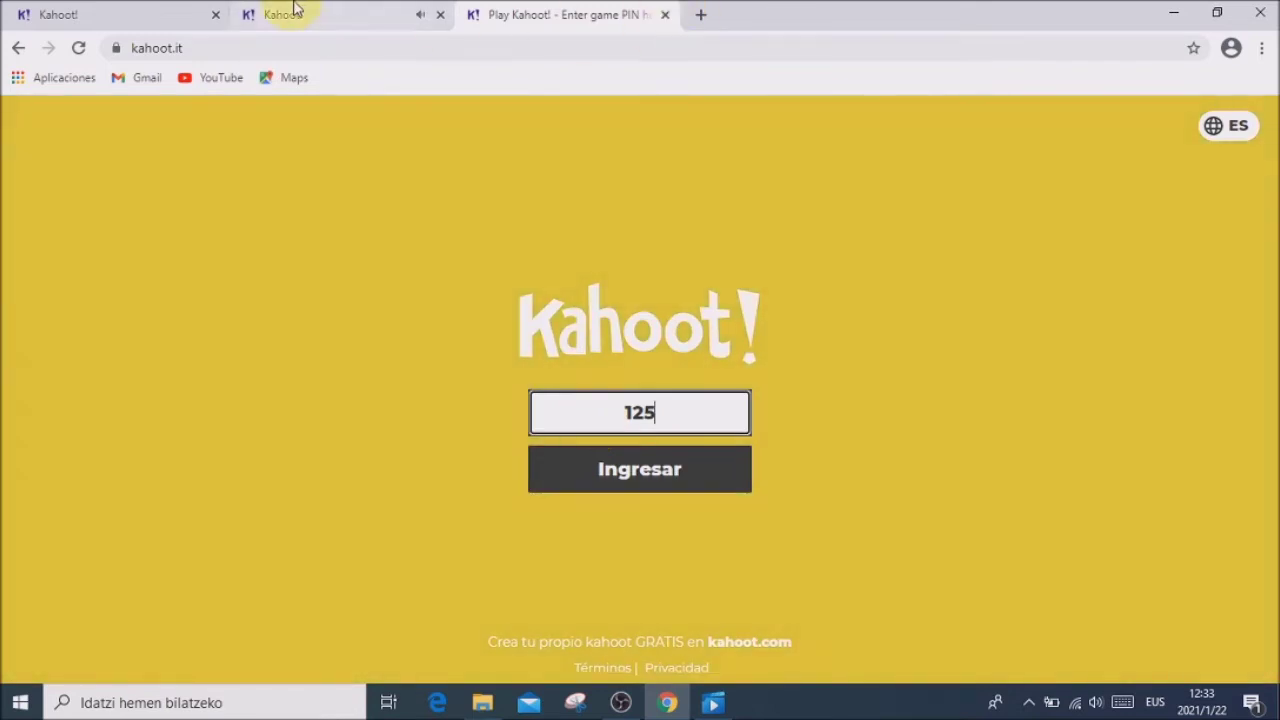
{"action": "left_click", "coordinate": [337, 20]}
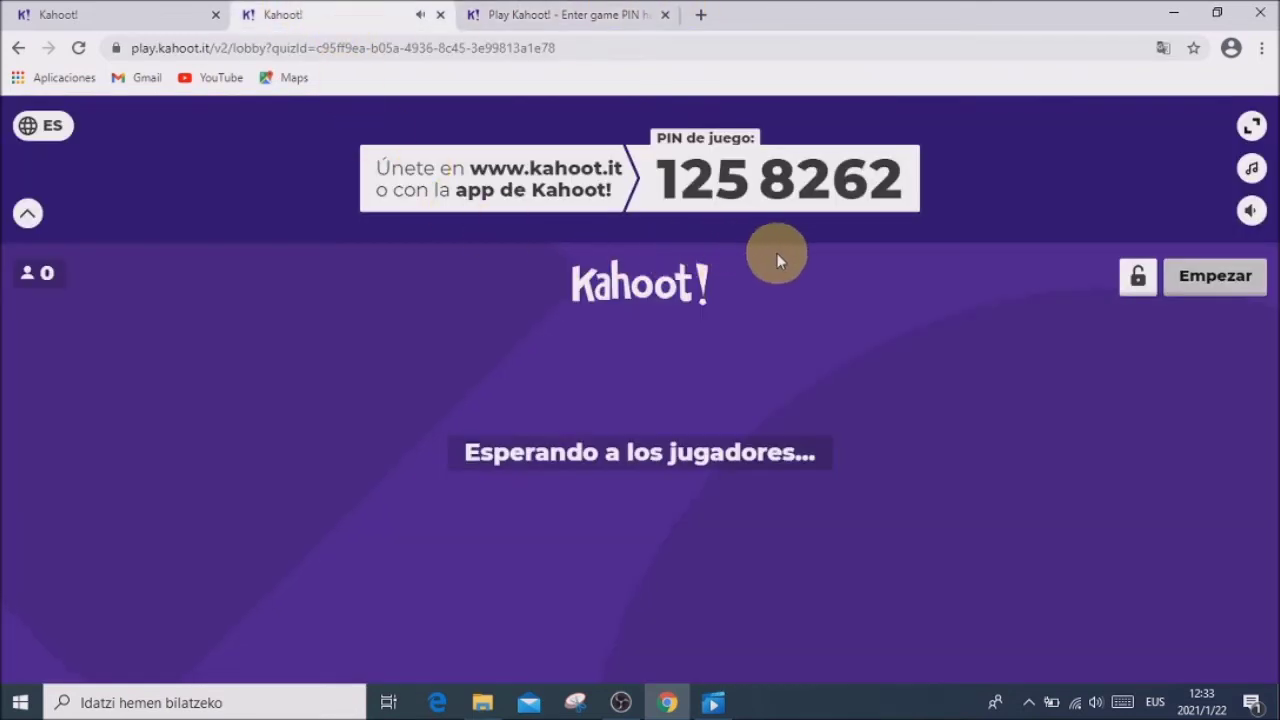
{"action": "left_click", "coordinate": [579, 17]}
{"action": "left_click", "coordinate": [678, 407]}
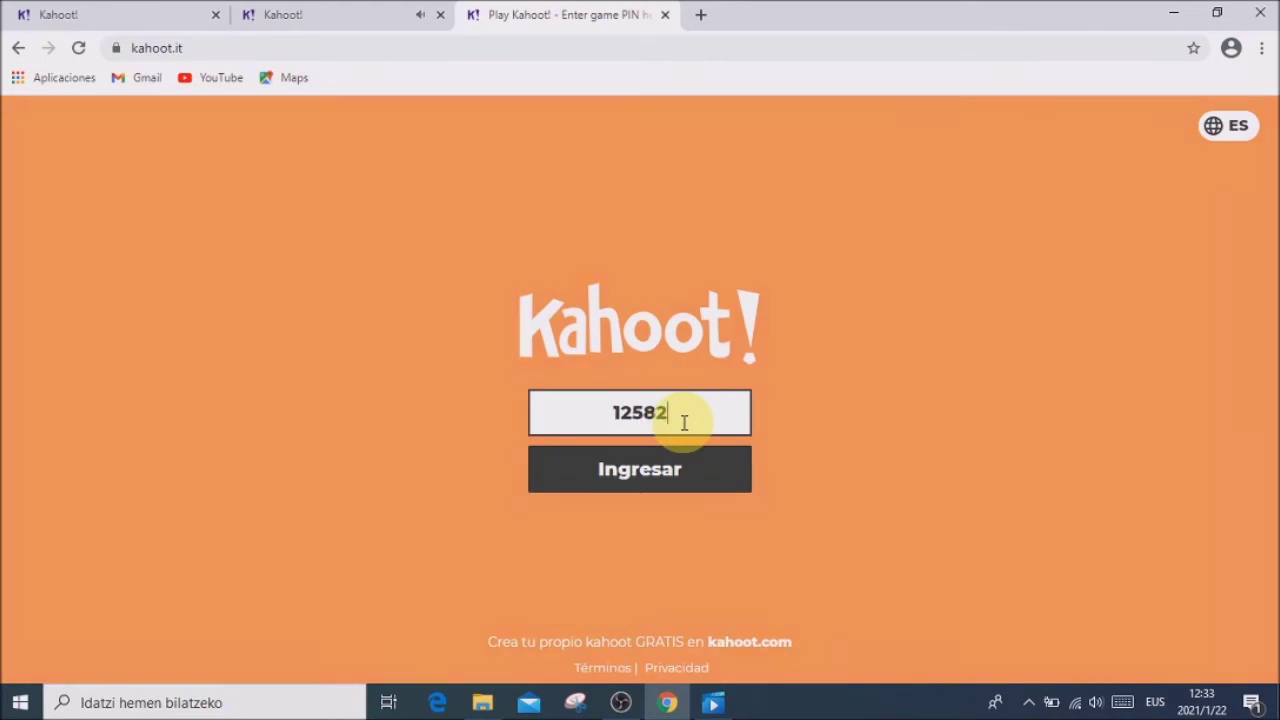
{"action": "type", "text": "8262"}
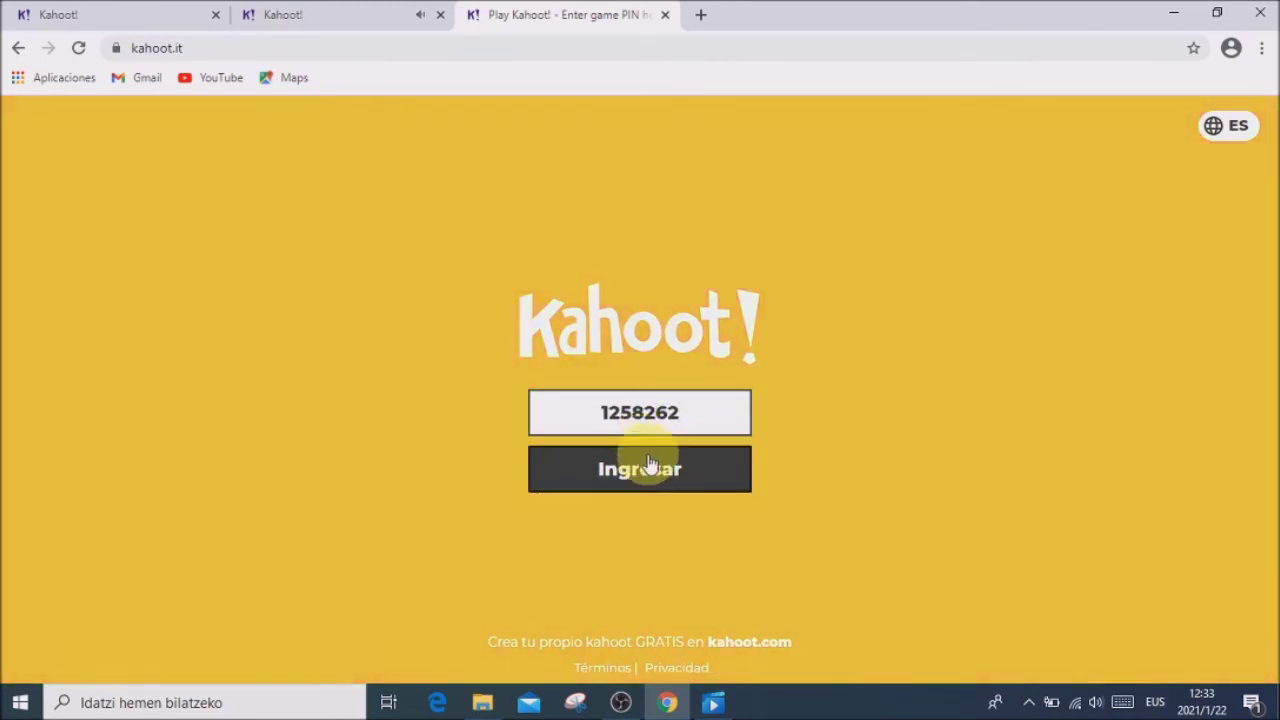
{"action": "left_click", "coordinate": [650, 467]}
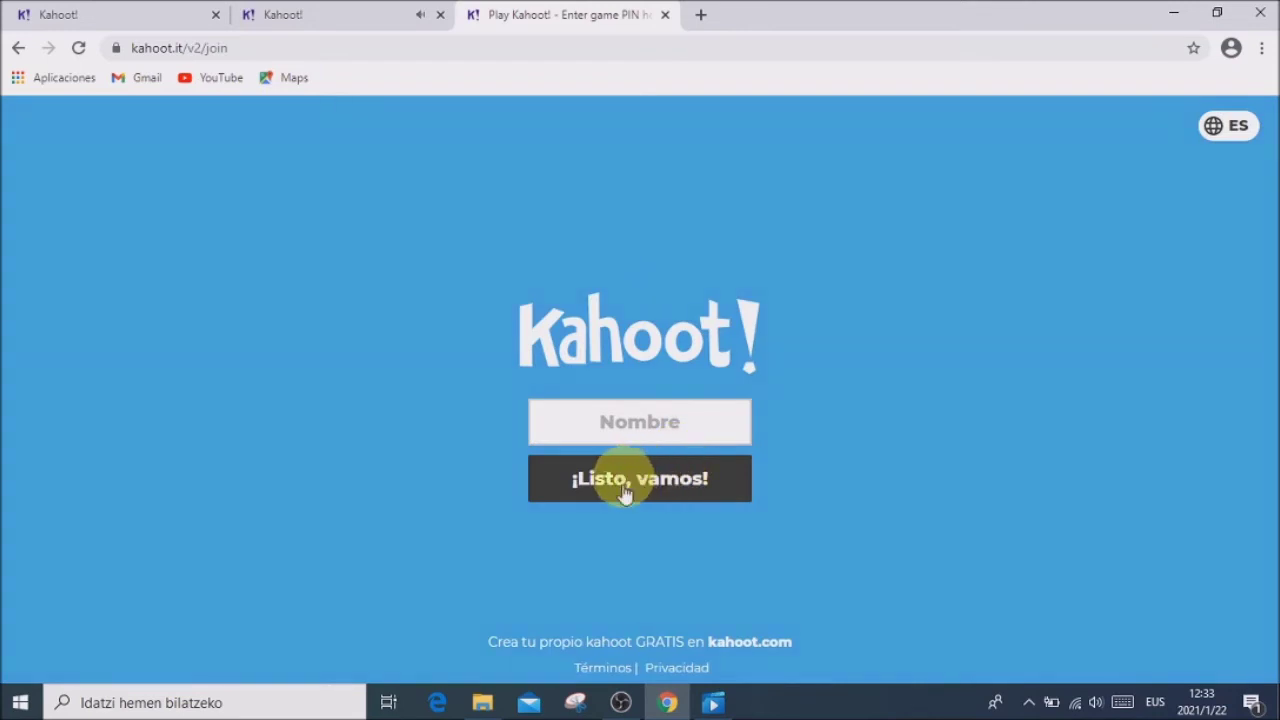
Step: Join the game under the player's first name and start the game from the host lobby
{"action": "left_click", "coordinate": [676, 426]}
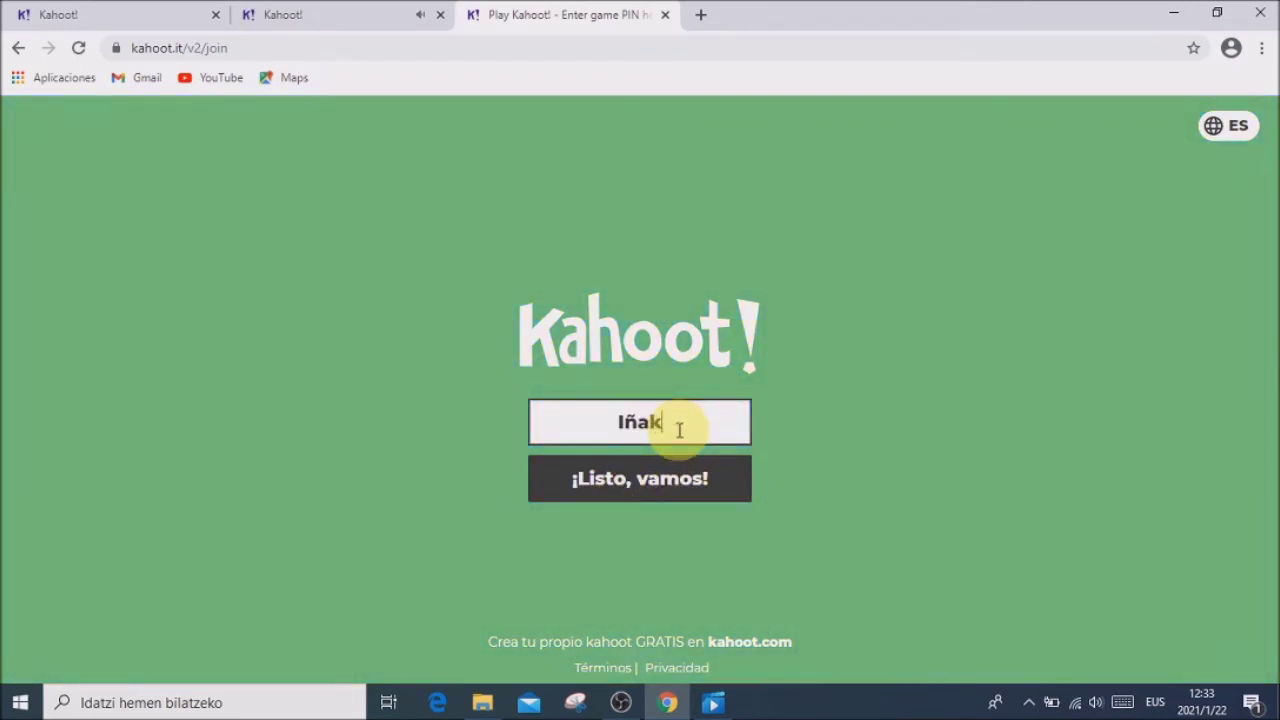
{"action": "left_click", "coordinate": [648, 487]}
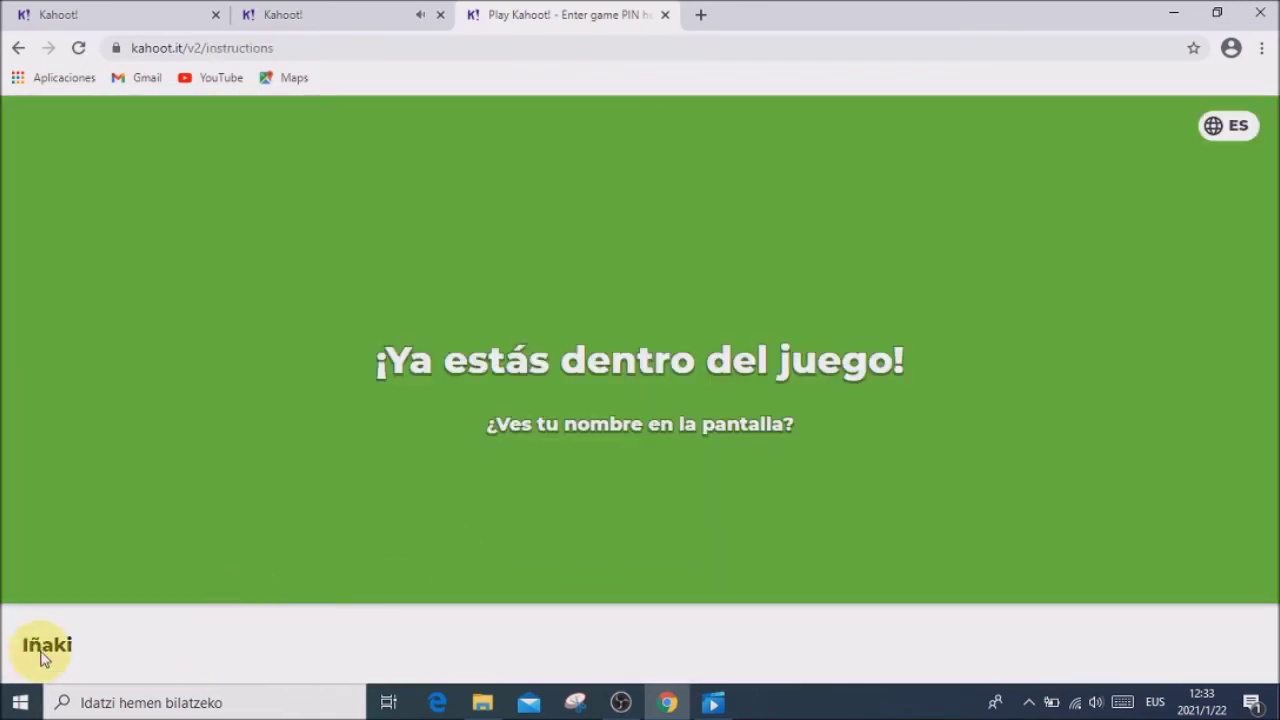
{"action": "left_click", "coordinate": [364, 12]}
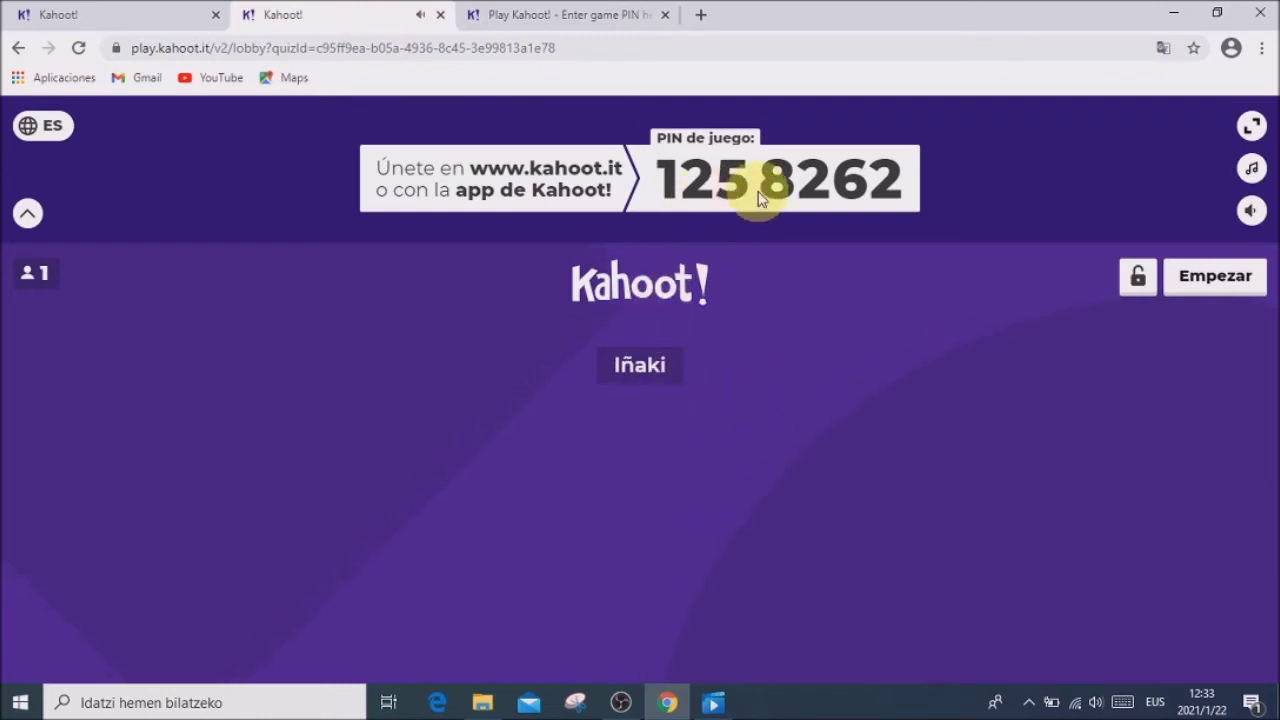
{"action": "left_click", "coordinate": [1202, 286]}
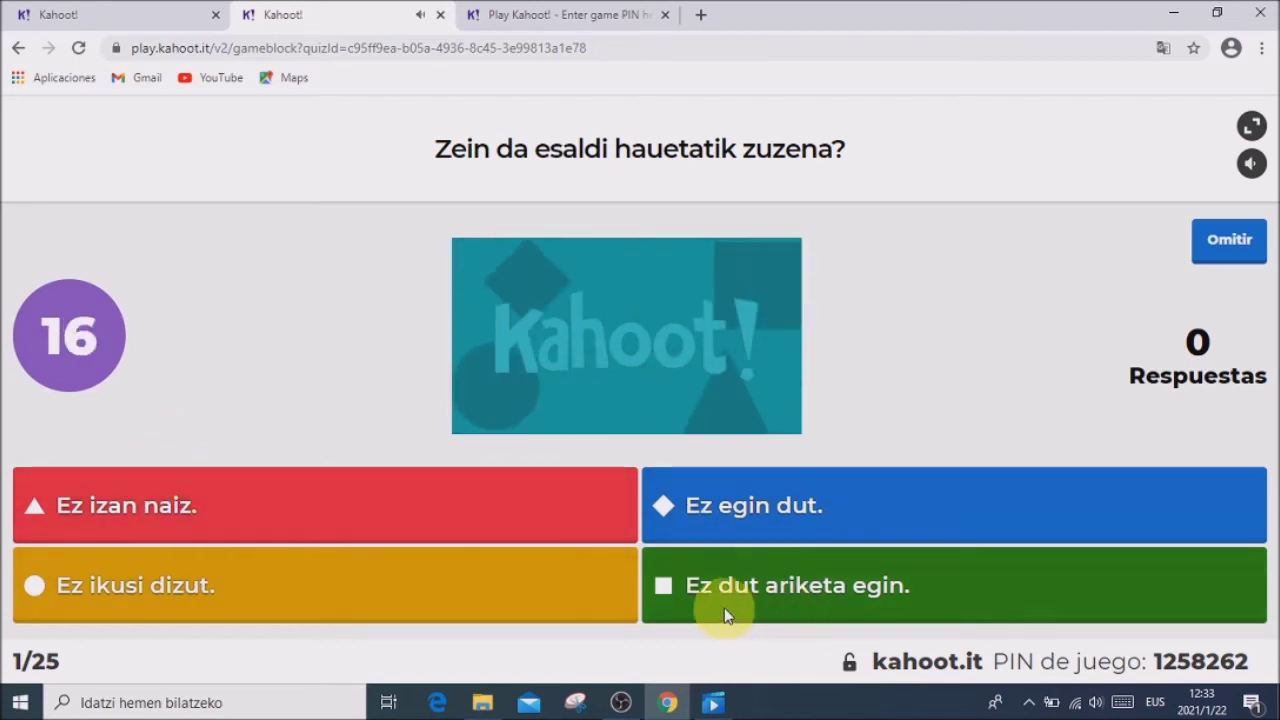
Step: Check the first question's options on the host screen and answer it as the player with the red triangle, "Ez izan naiz."
{"action": "left_click", "coordinate": [541, 20]}
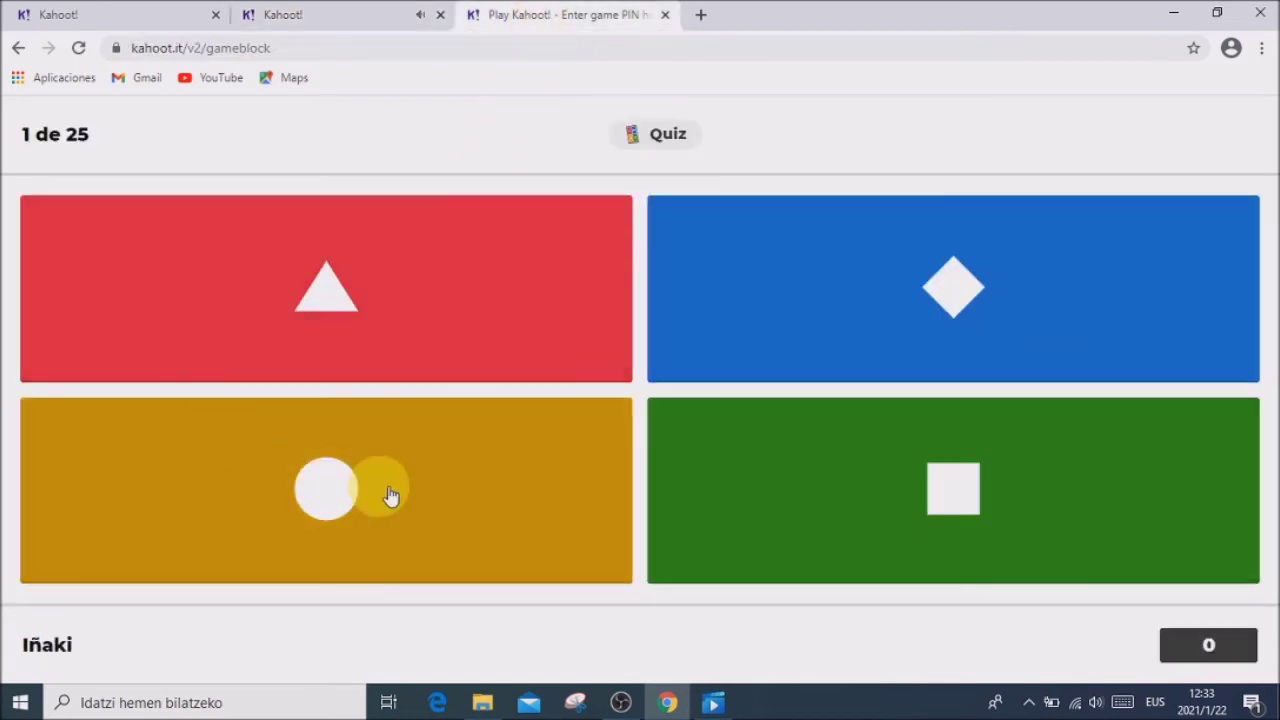
{"action": "left_click", "coordinate": [374, 18]}
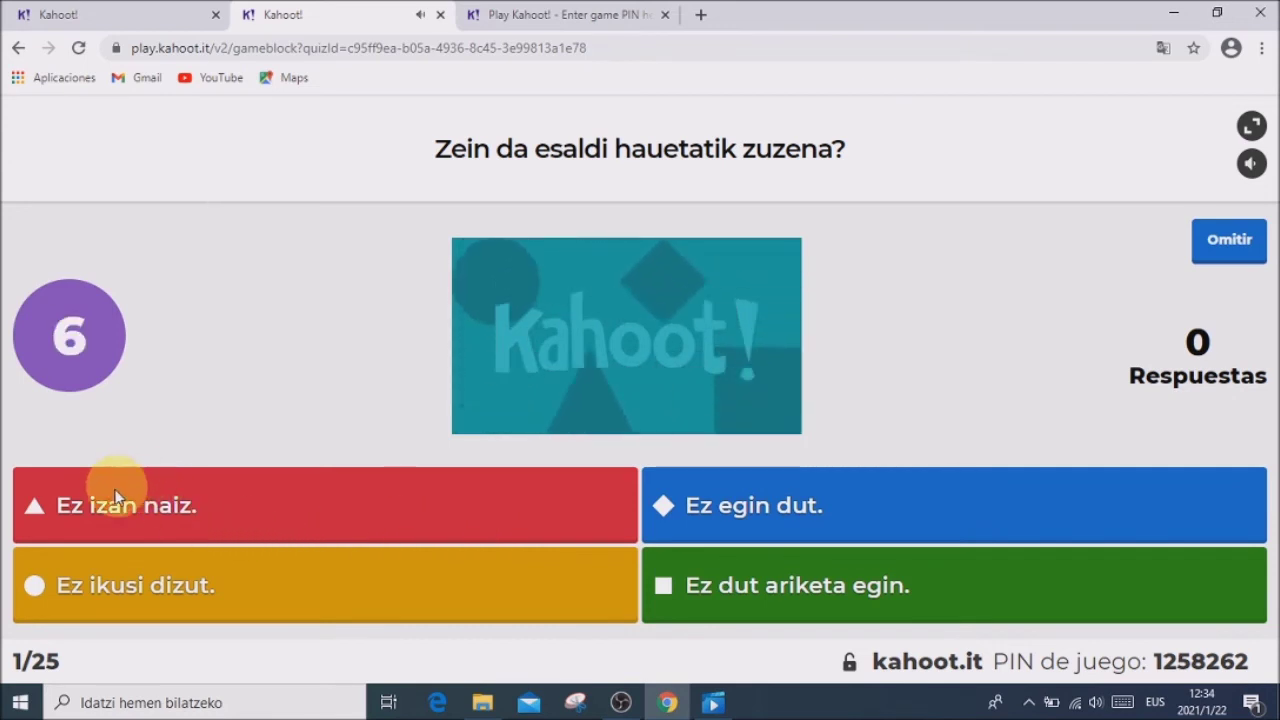
{"action": "left_click", "coordinate": [603, 18]}
{"action": "left_click", "coordinate": [314, 330]}
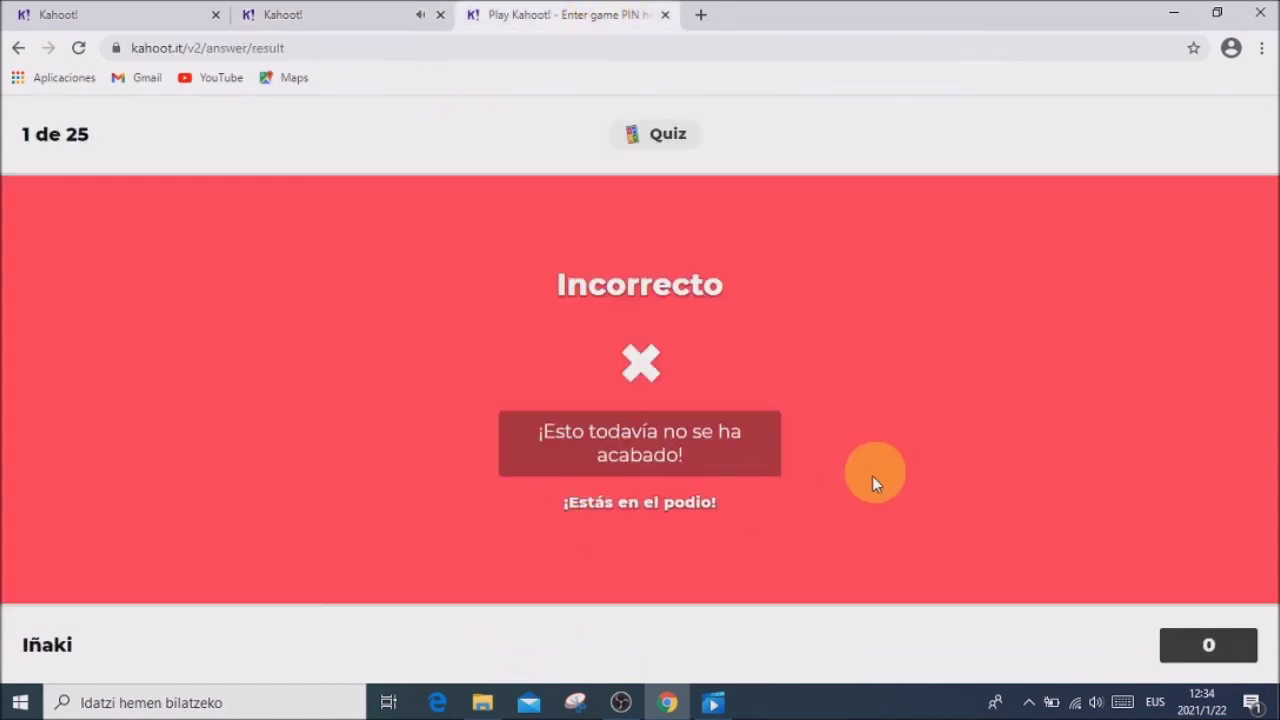
Step: Check the first question's results on the host screen, return to the Kahoot home page and create a new blank kahoot
{"action": "left_click", "coordinate": [330, 18]}
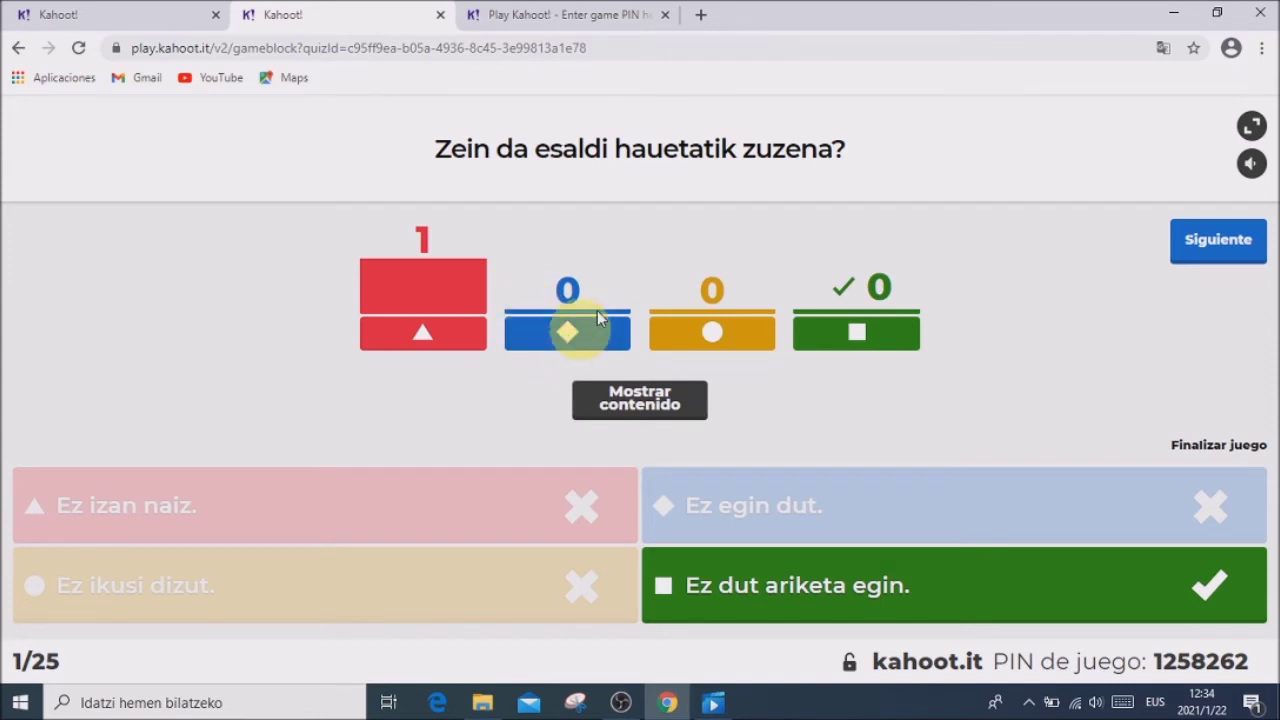
{"action": "left_click", "coordinate": [170, 27]}
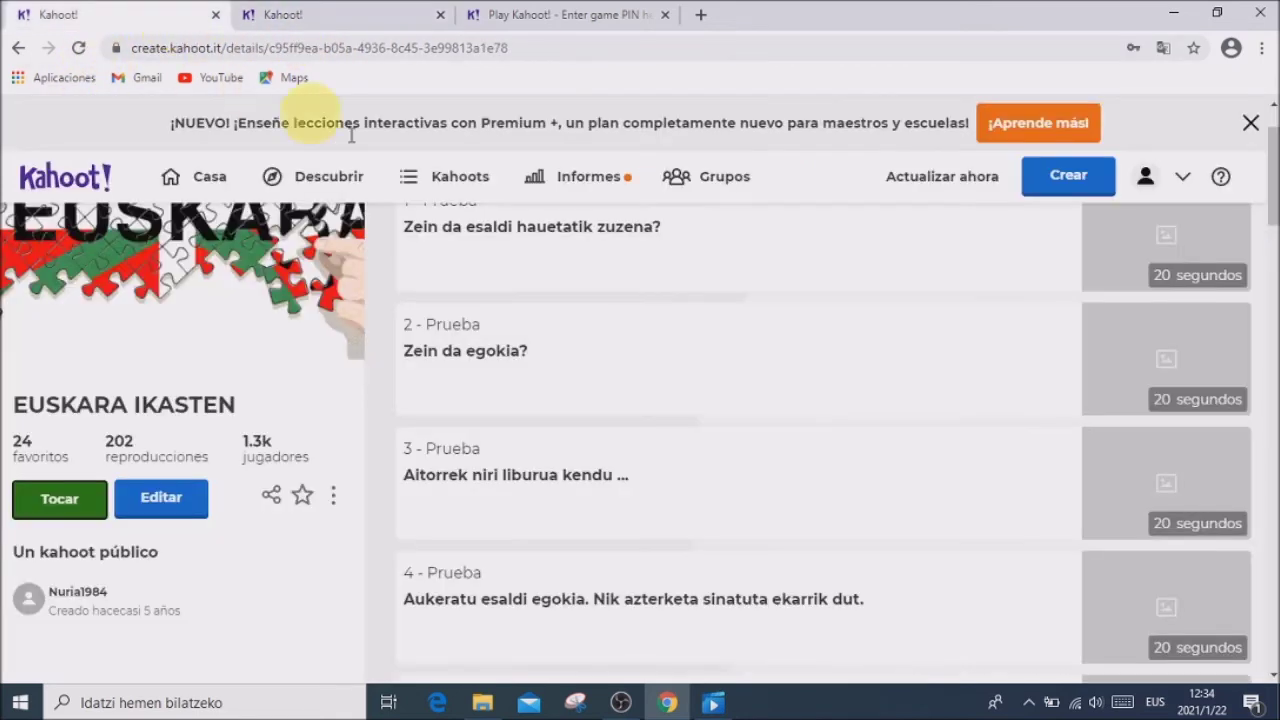
{"action": "left_click", "coordinate": [80, 178]}
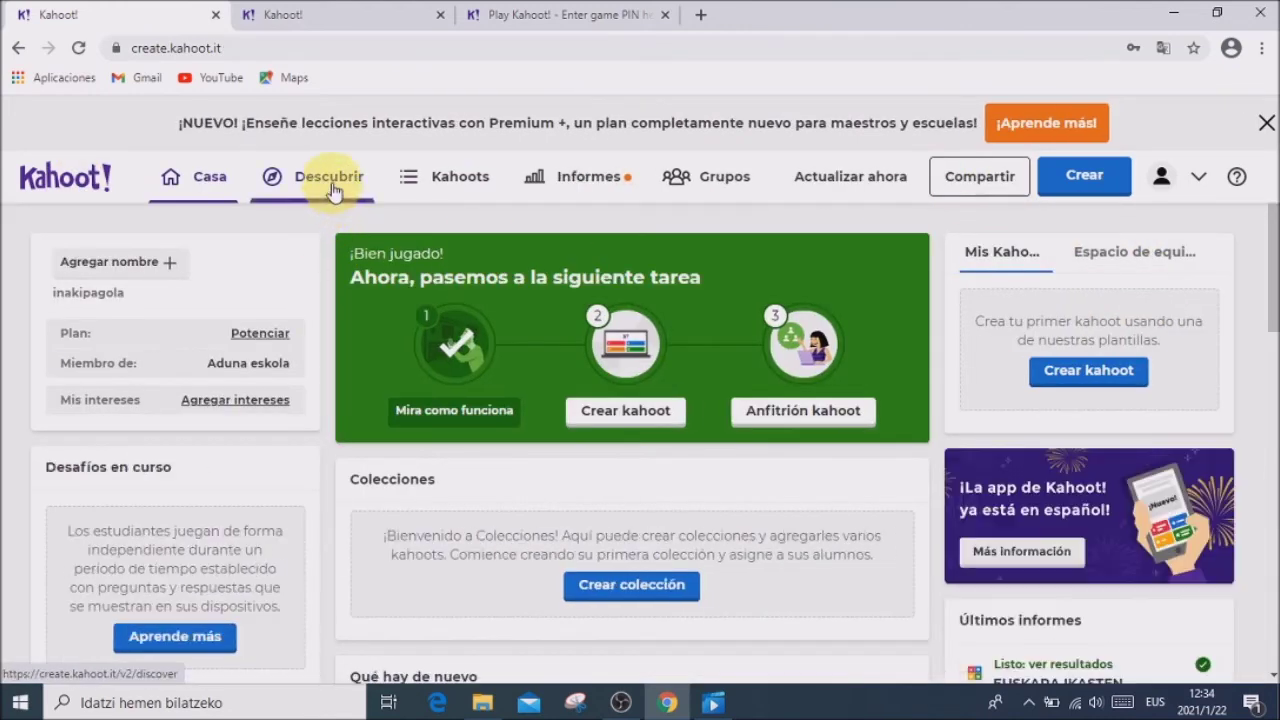
{"action": "left_click", "coordinate": [1087, 185]}
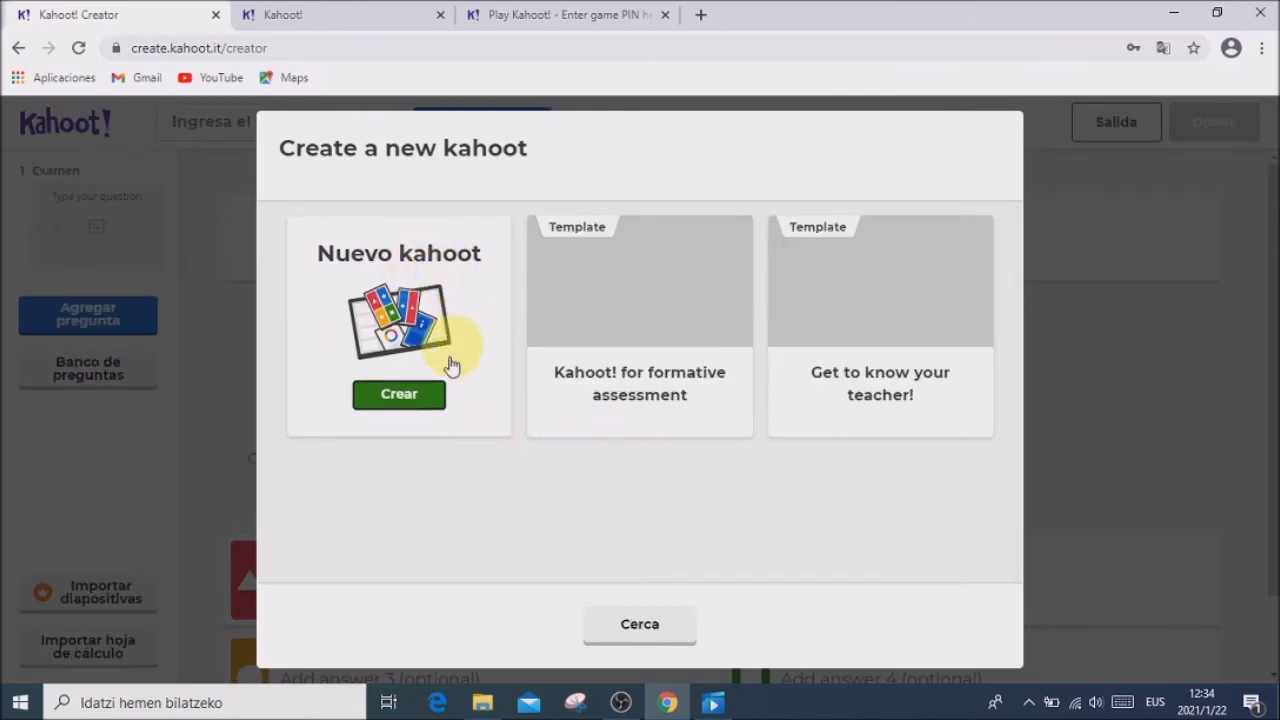
{"action": "left_click", "coordinate": [400, 395]}
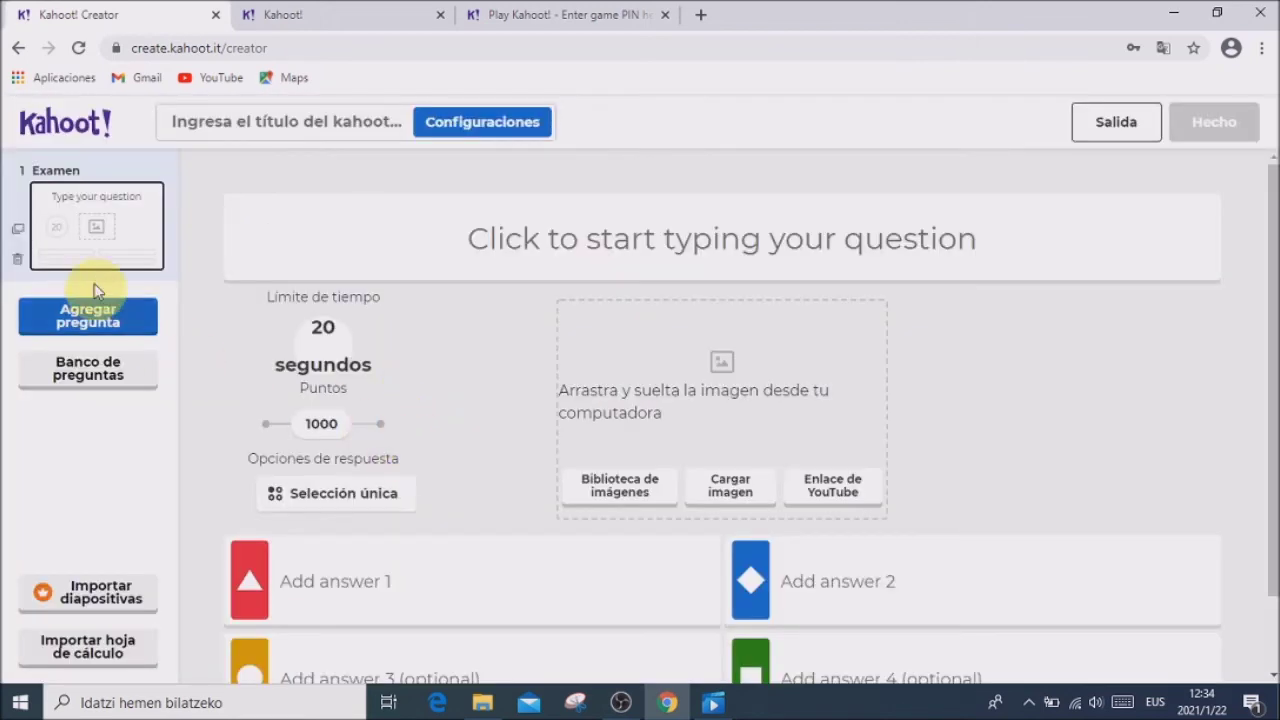
Step: Enter "Zenbat hanka ditu txakurrak?" as the text of the first question
{"action": "left_click", "coordinate": [575, 250]}
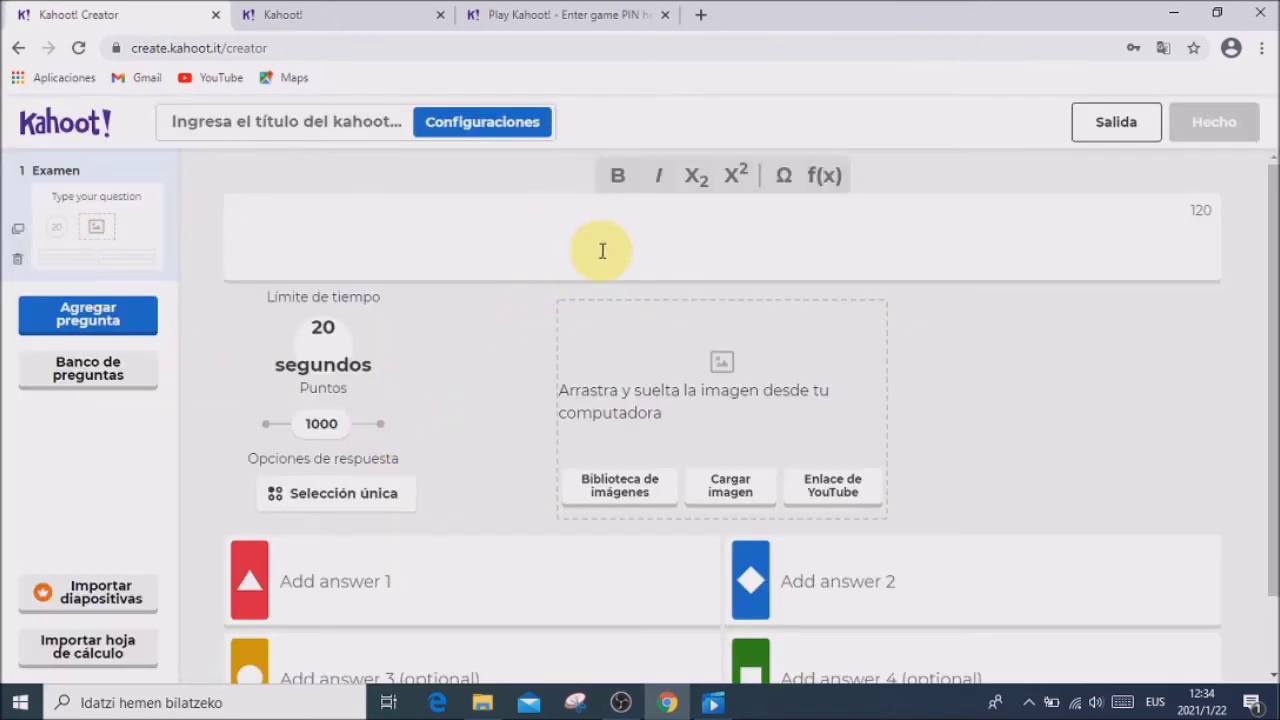
{"action": "type", "text": "Zenbat hanka ditu txakurra"}
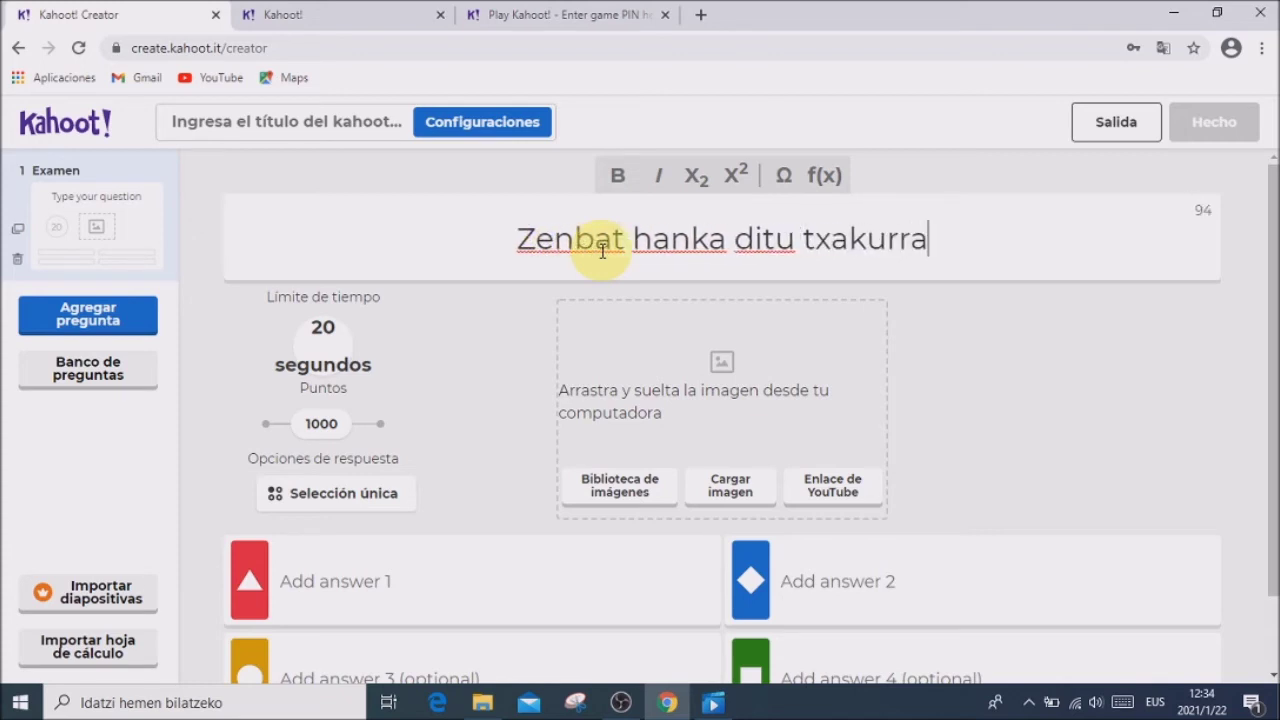
{"action": "type", "text": "k"}
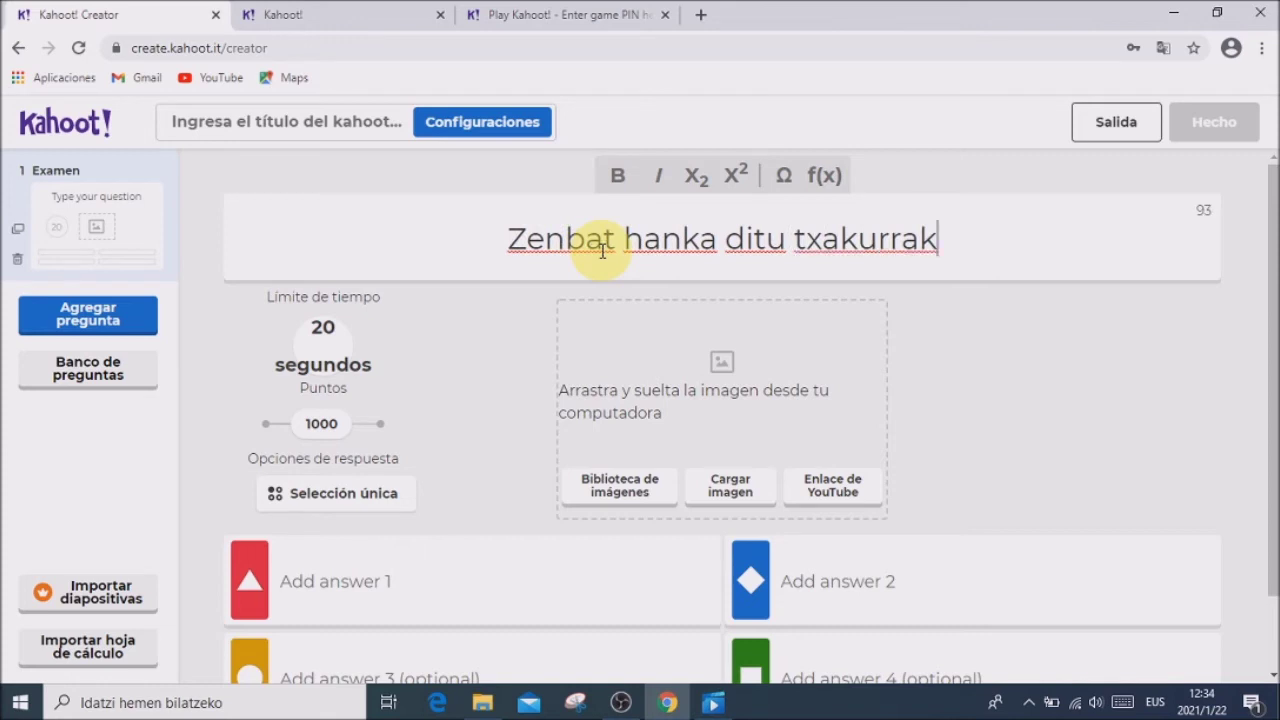
{"action": "type", "text": "?"}
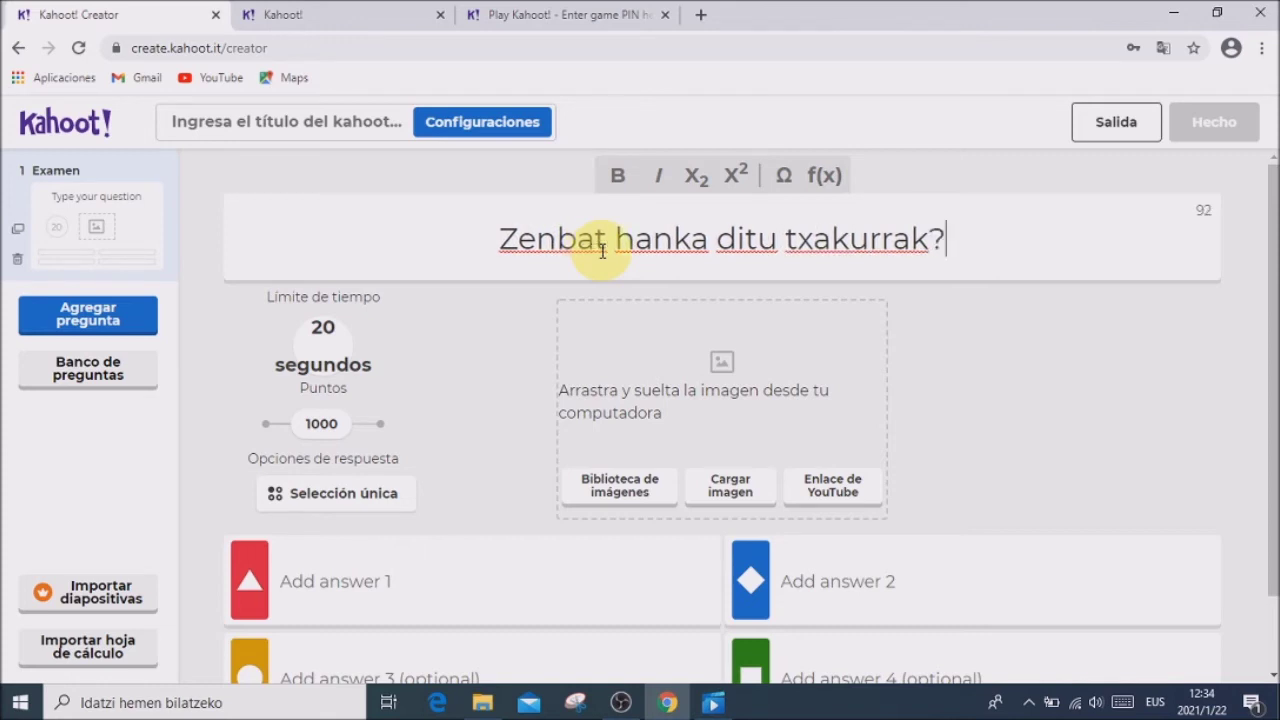
Step: Fill in the first question's answers as Bat, Bi, Hiru and Lau, and mark Lau as correct
{"action": "scroll", "coordinate": [620, 580], "scroll_direction": "down", "scroll_amount": 1}
{"action": "left_click", "coordinate": [357, 498]}
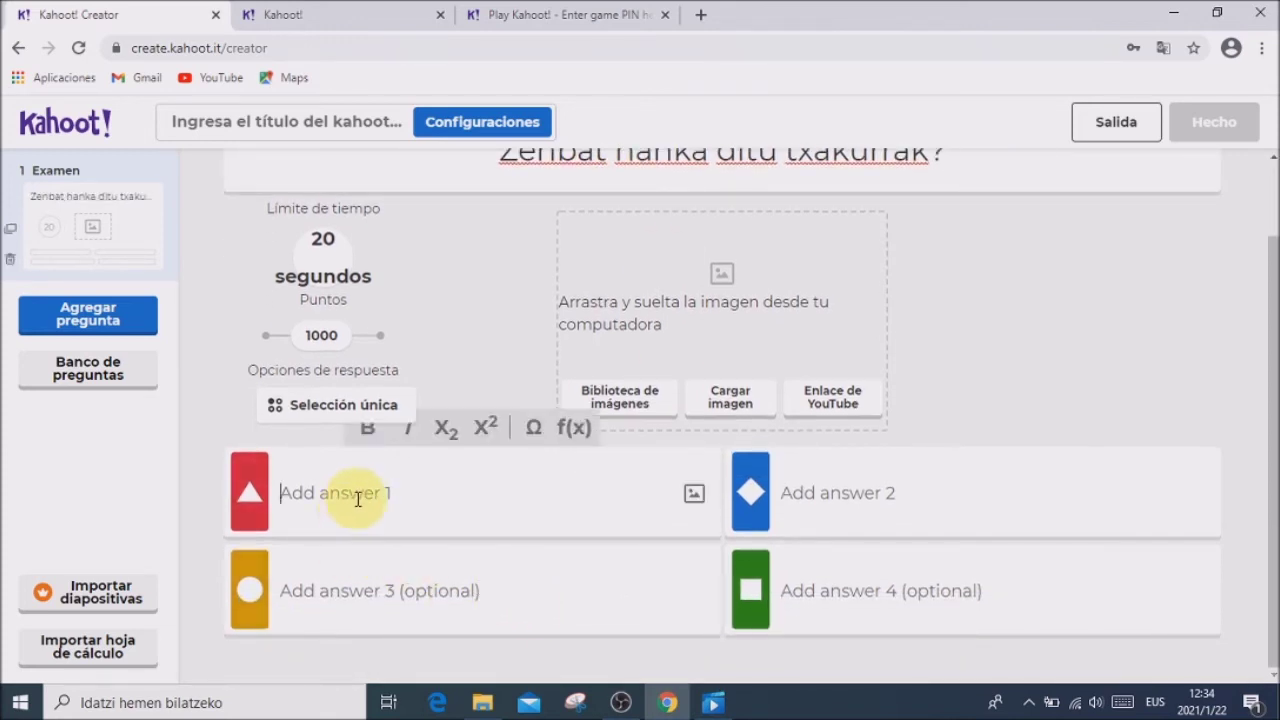
{"action": "type", "text": "Bat"}
{"action": "left_click", "coordinate": [838, 492]}
{"action": "type", "text": "Bi"}
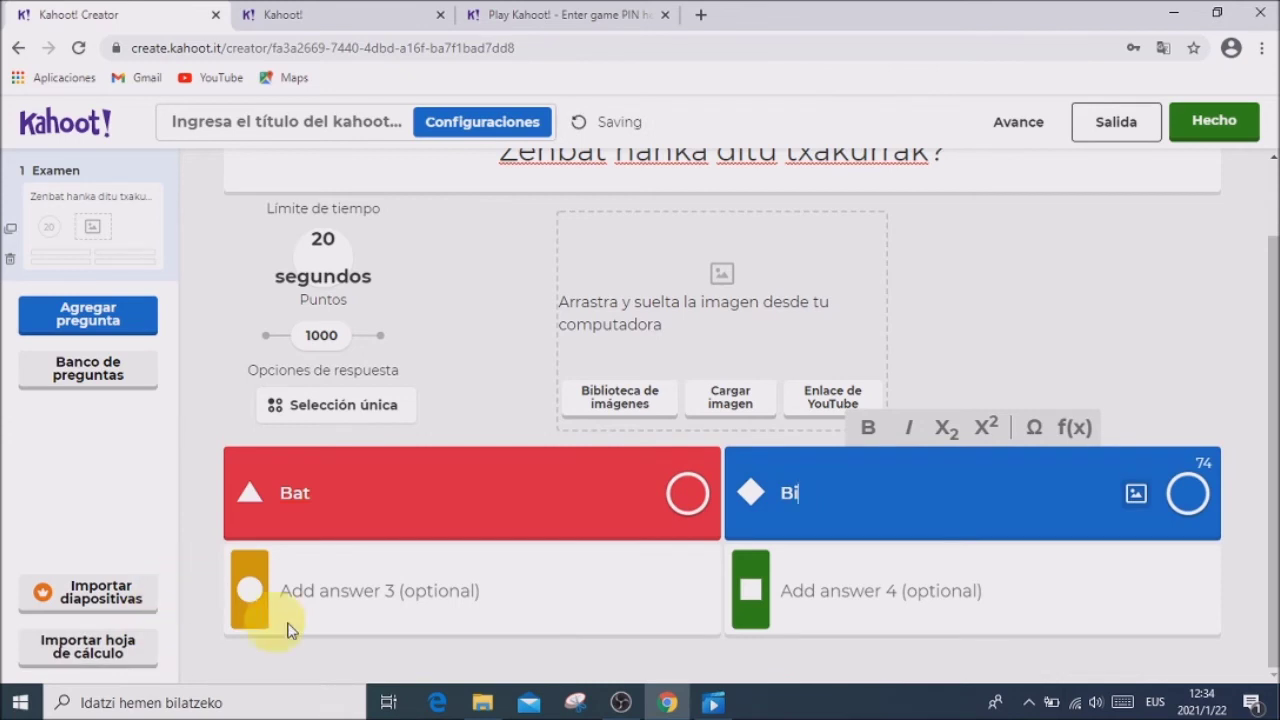
{"action": "left_click", "coordinate": [320, 608]}
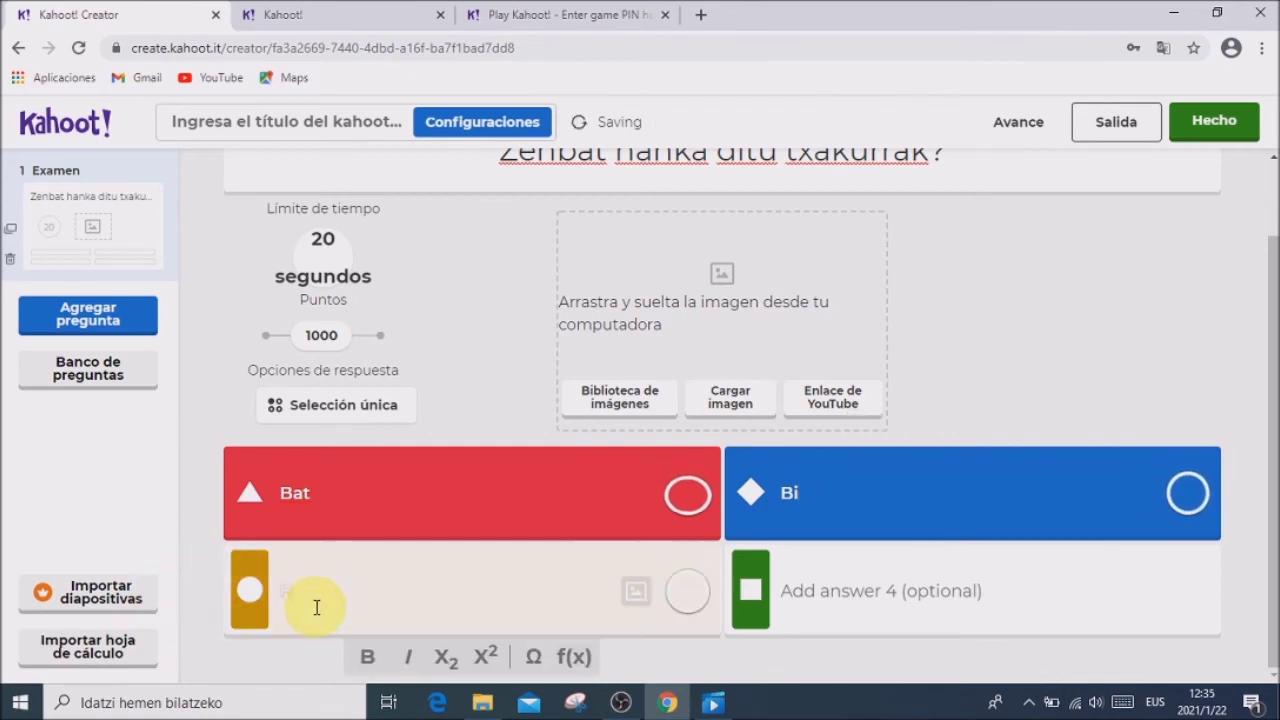
{"action": "type", "text": "Hiru"}
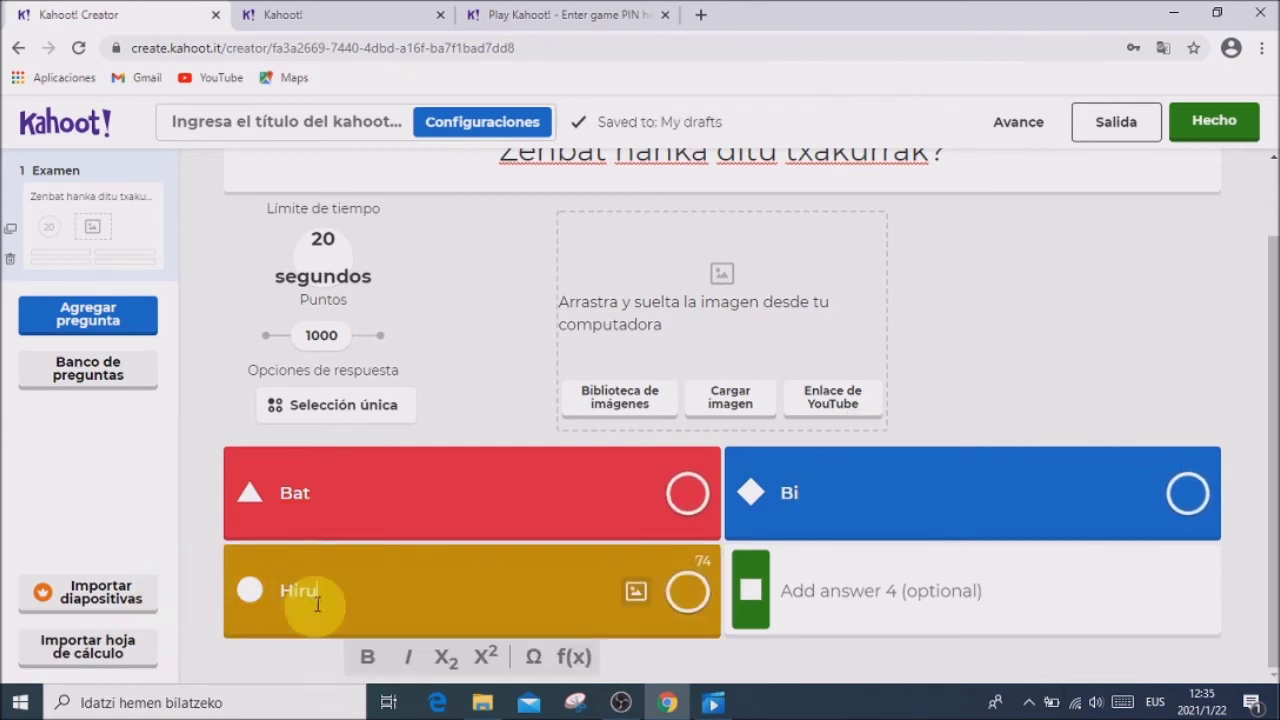
{"action": "left_click", "coordinate": [864, 591]}
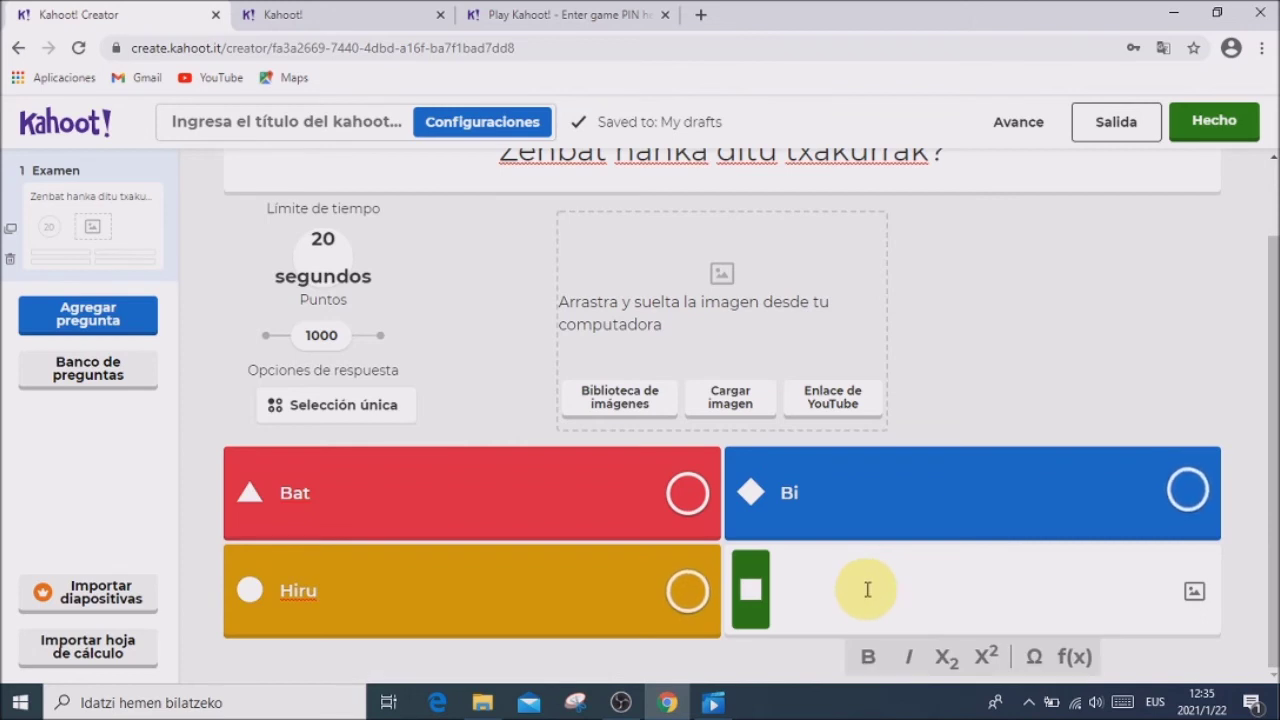
{"action": "type", "text": "Lau"}
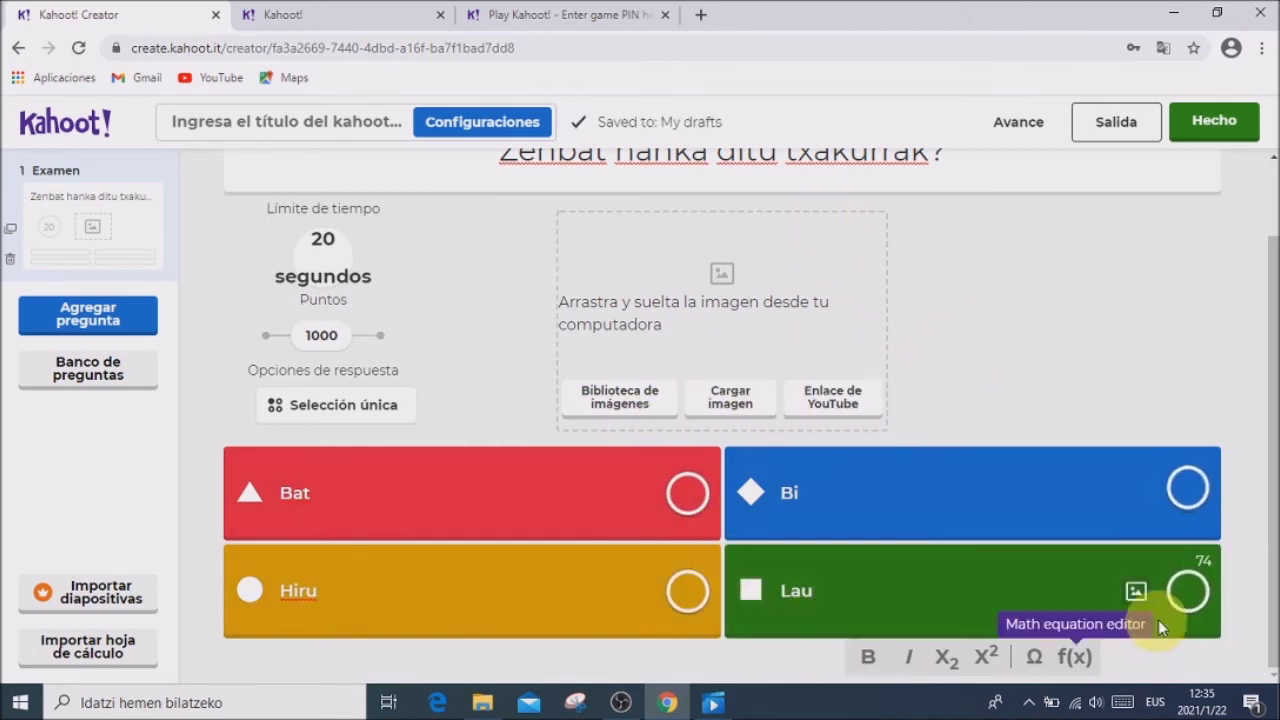
{"action": "left_click", "coordinate": [1188, 591]}
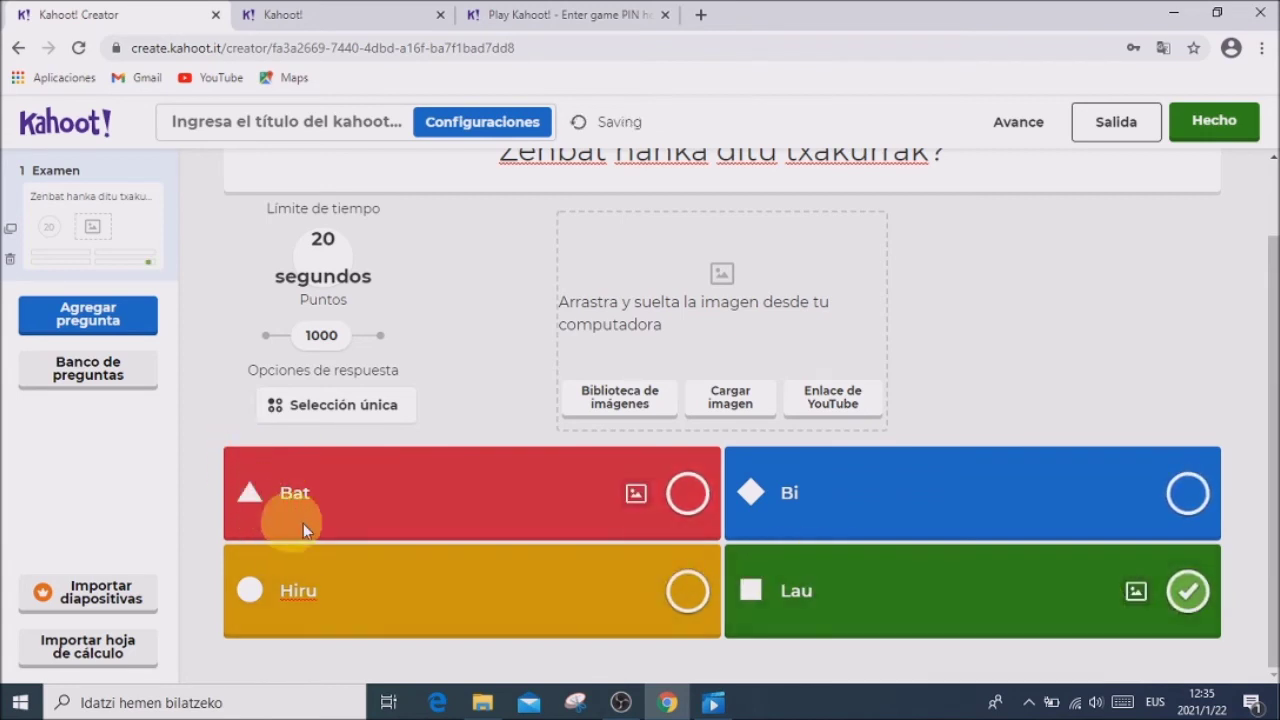
Step: Add a second question of the quiz type (Examen) with the placeholder text "rtudujjdtyj"
{"action": "left_click", "coordinate": [115, 325]}
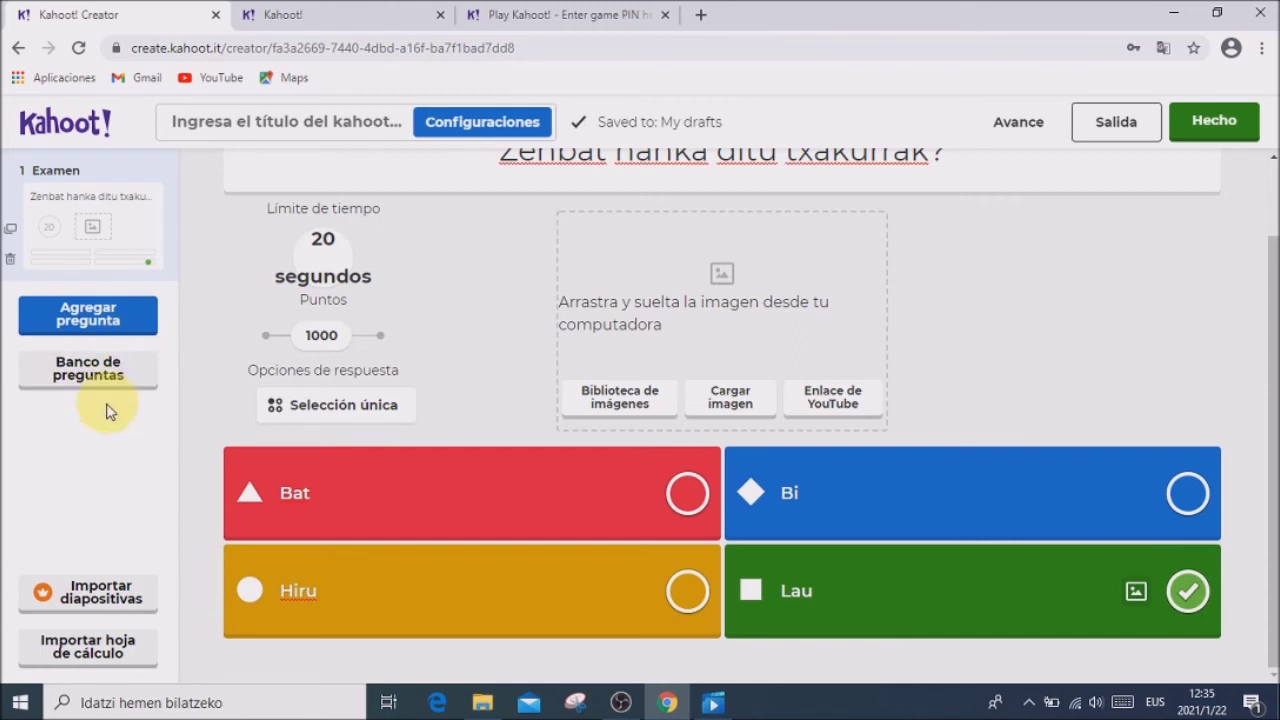
{"action": "left_click", "coordinate": [115, 328]}
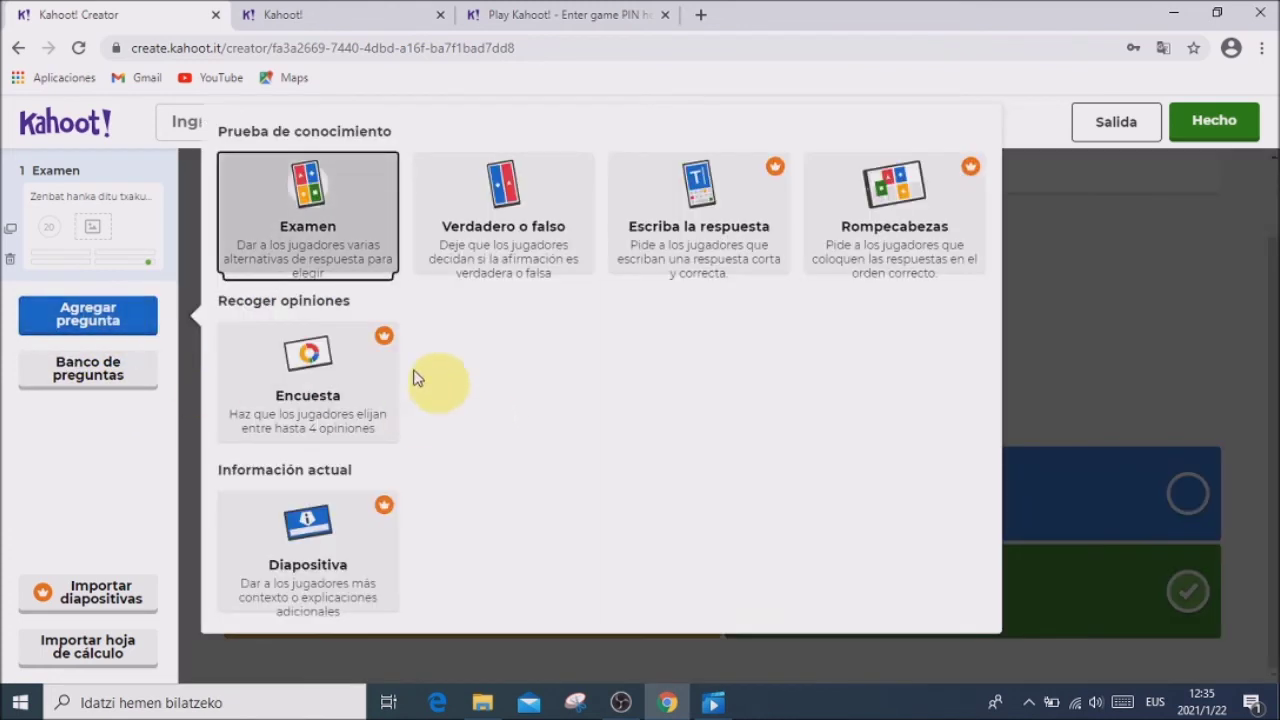
{"action": "left_click", "coordinate": [322, 256]}
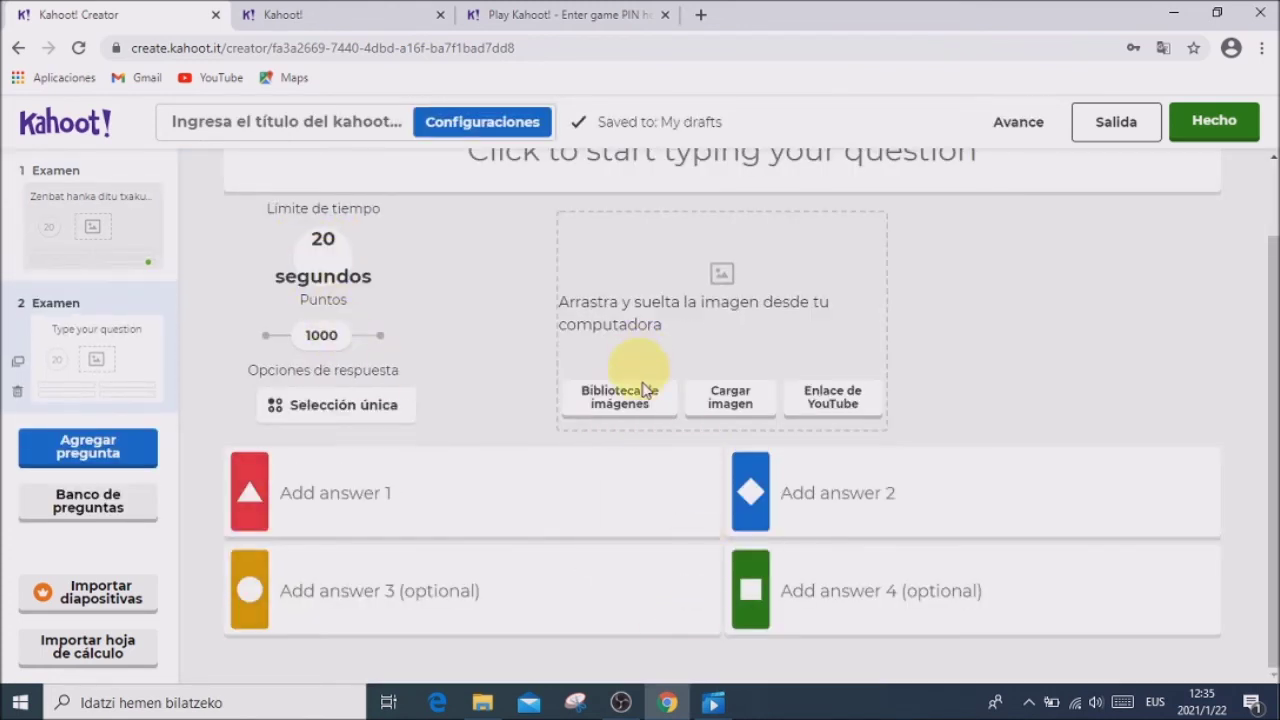
{"action": "scroll", "coordinate": [651, 290], "scroll_direction": "up", "scroll_amount": 2}
{"action": "left_click", "coordinate": [594, 240]}
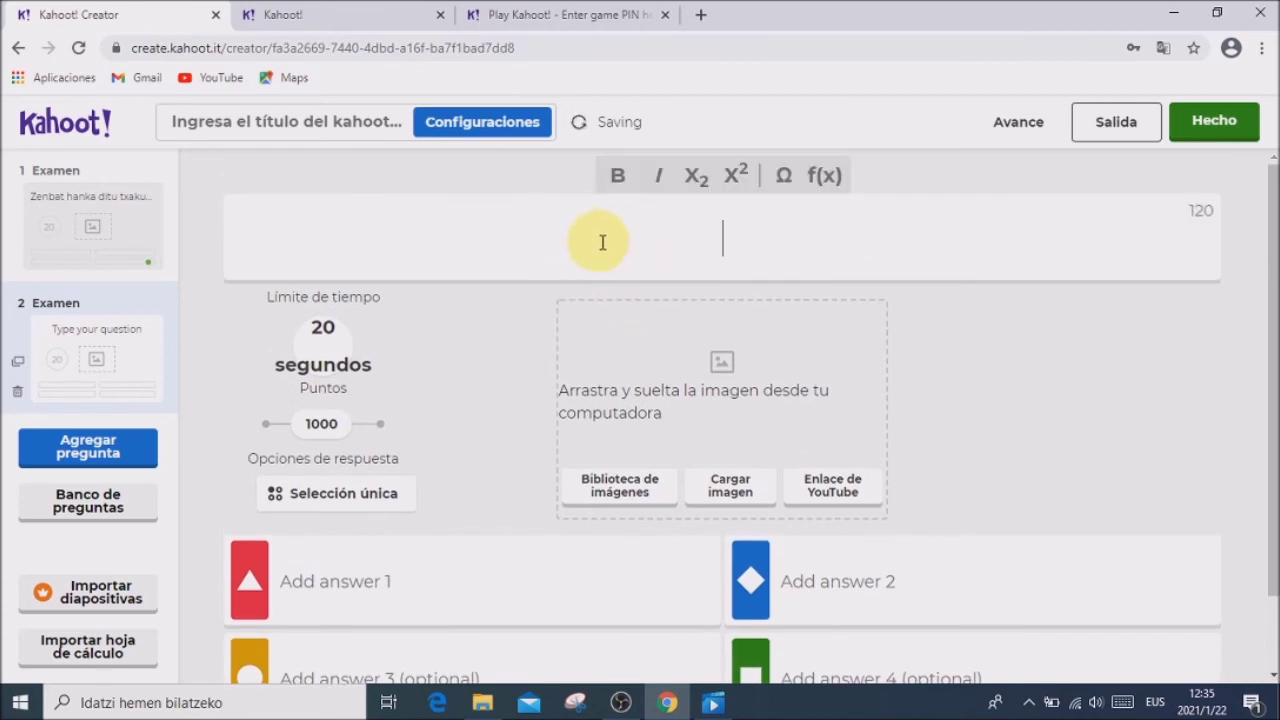
{"action": "type", "text": "rtudujjdtyj"}
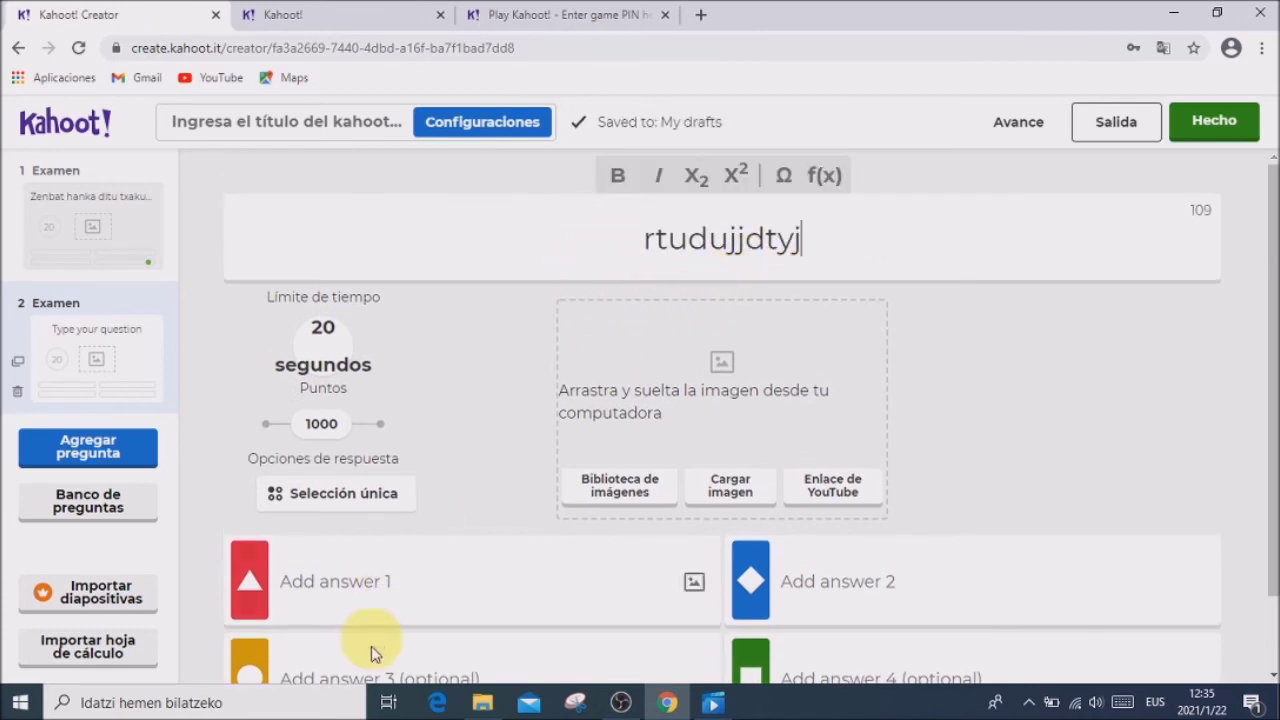
Step: Fill in the second question's answers as dfhgdfhd, hdfh, dgfhg and hrhr, and mark dfhgdfhd as correct
{"action": "left_click", "coordinate": [360, 580]}
{"action": "type", "text": "dfhgdfhd"}
{"action": "left_click", "coordinate": [825, 592]}
{"action": "type", "text": "hdfh"}
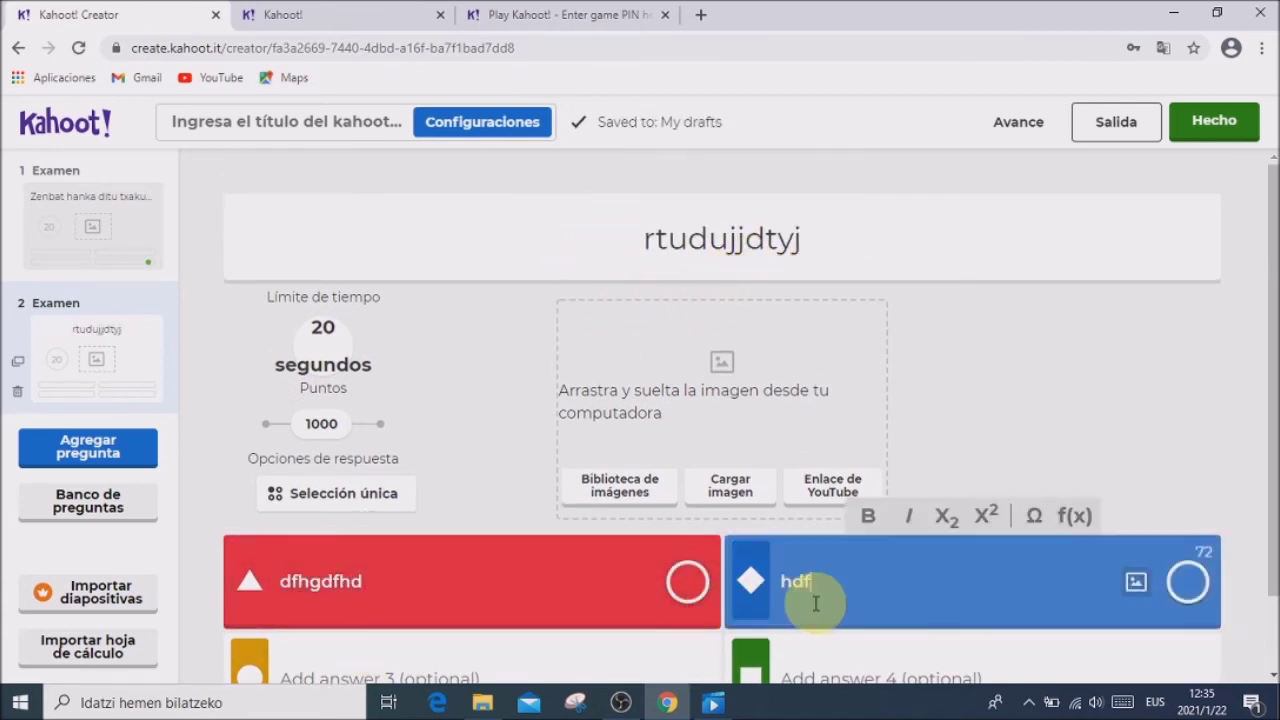
{"action": "left_click", "coordinate": [441, 673]}
{"action": "type", "text": "dgfhg"}
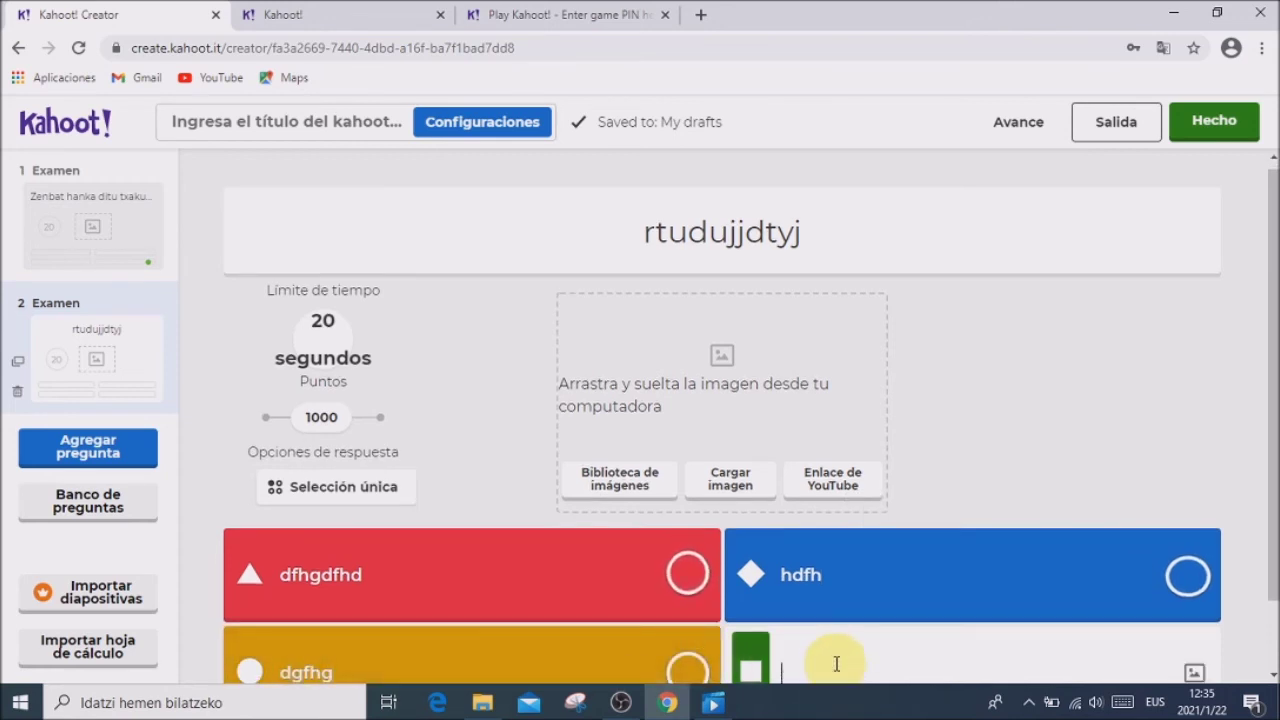
{"action": "left_click", "coordinate": [834, 662]}
{"action": "type", "text": "hrhr"}
{"action": "left_click", "coordinate": [687, 575]}
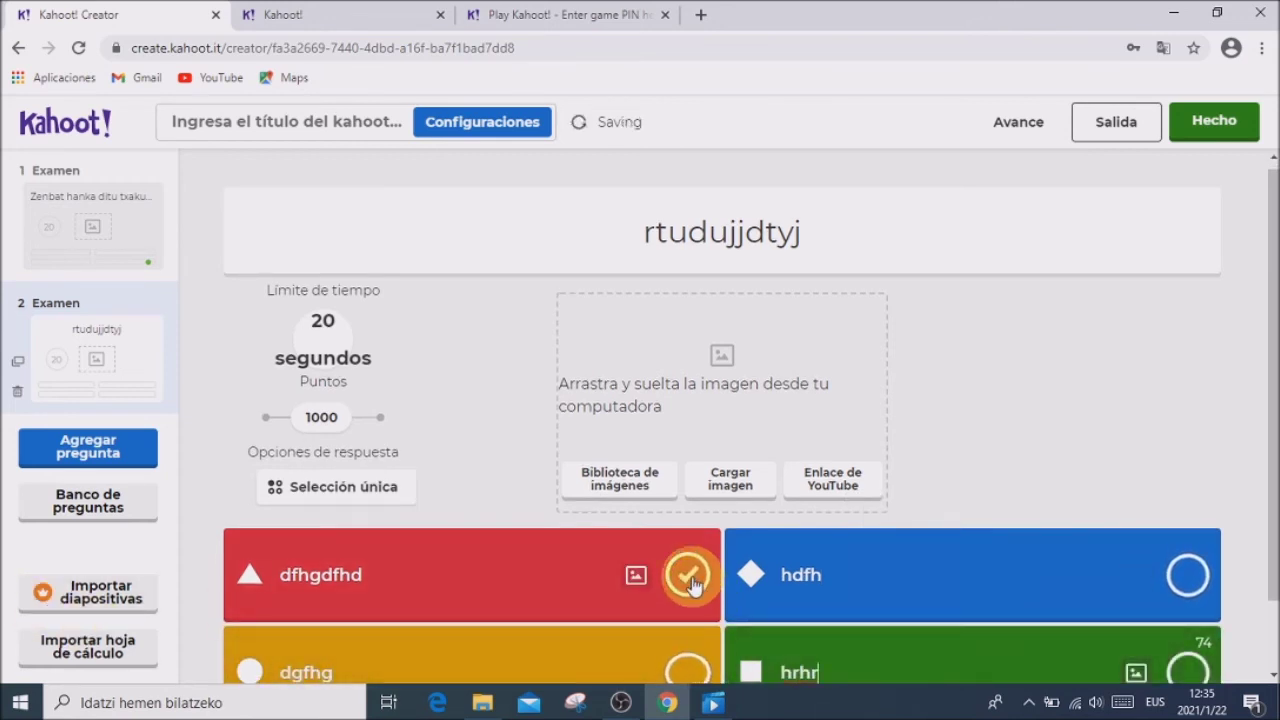
Step: Add a blank third quiz question (Examen) and title the kahoot "Matematika froga"
{"action": "left_click", "coordinate": [119, 464]}
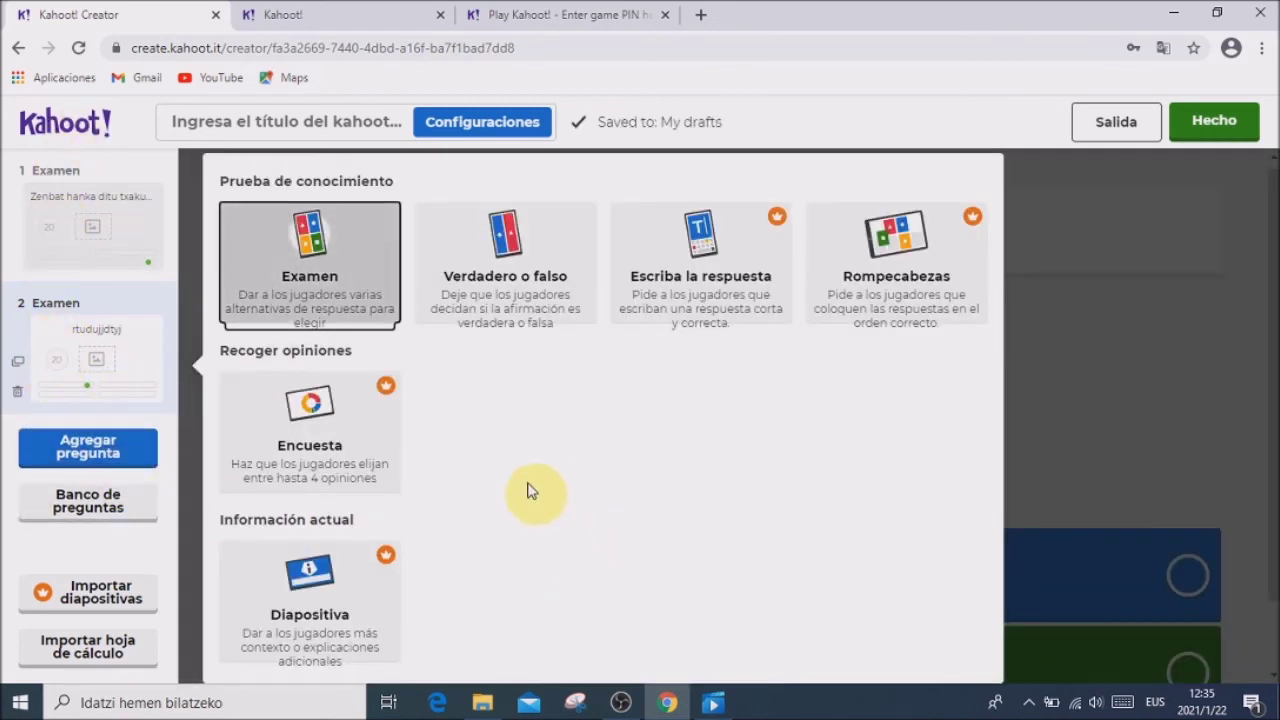
{"action": "left_click", "coordinate": [334, 320]}
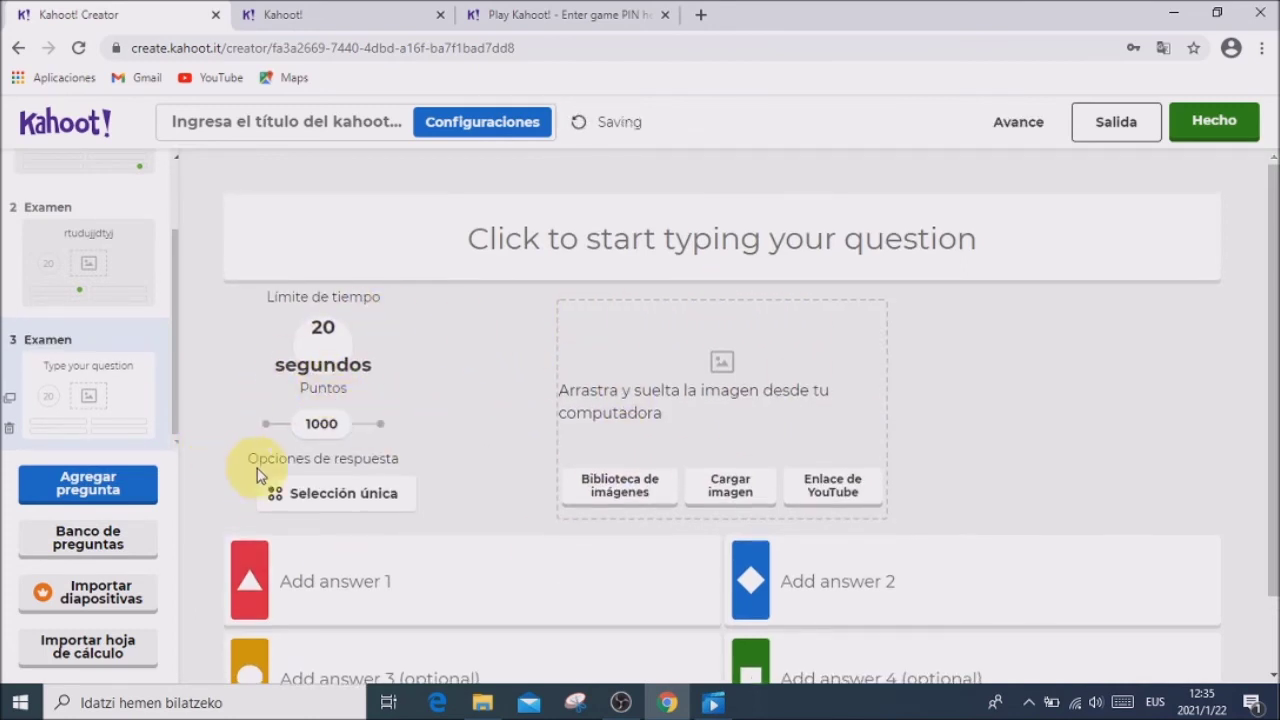
{"action": "left_click", "coordinate": [290, 124]}
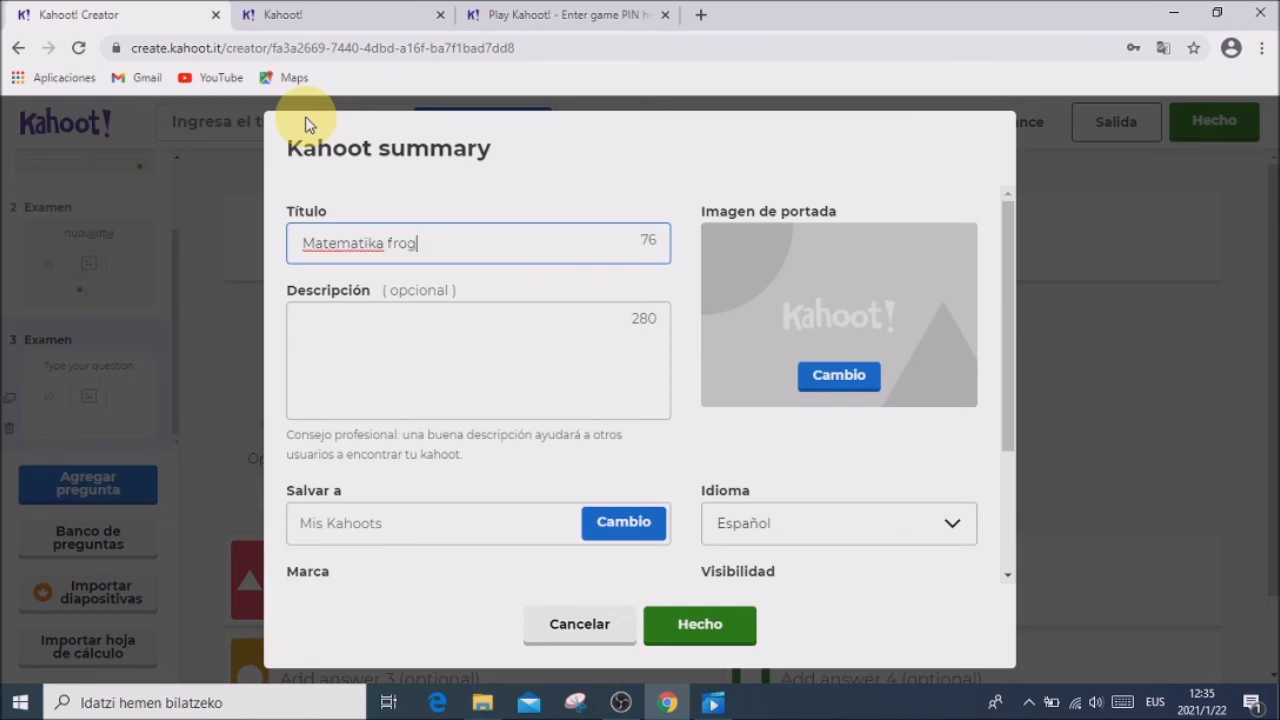
{"action": "left_click", "coordinate": [705, 634]}
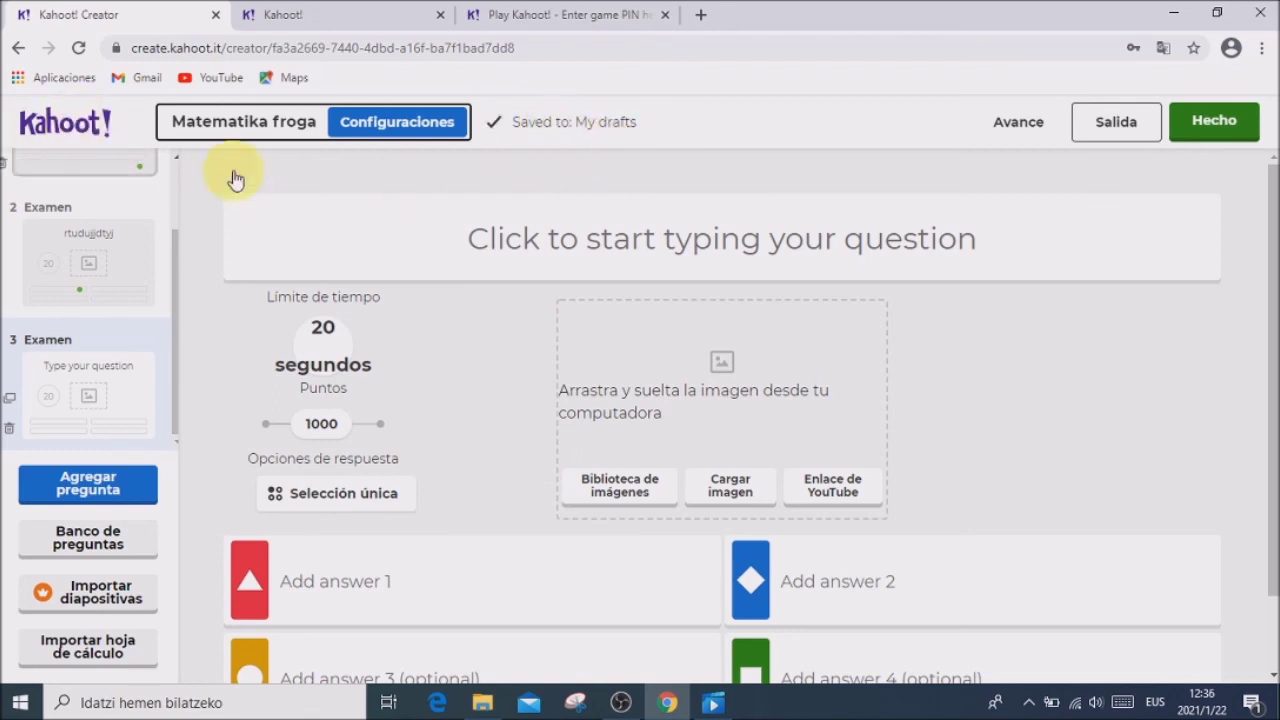
Step: Finish editing the kahoot, keep it as a draft and look through the list of drafts
{"action": "left_click", "coordinate": [1223, 117]}
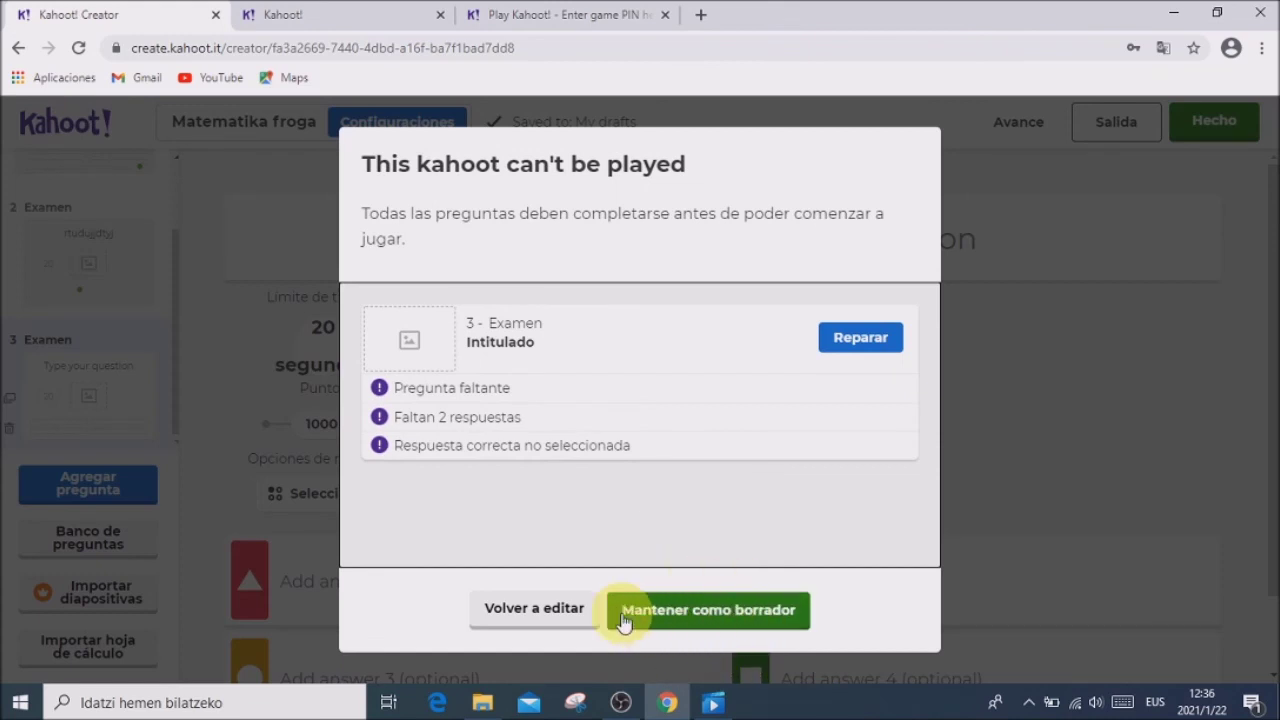
{"action": "left_click", "coordinate": [706, 611]}
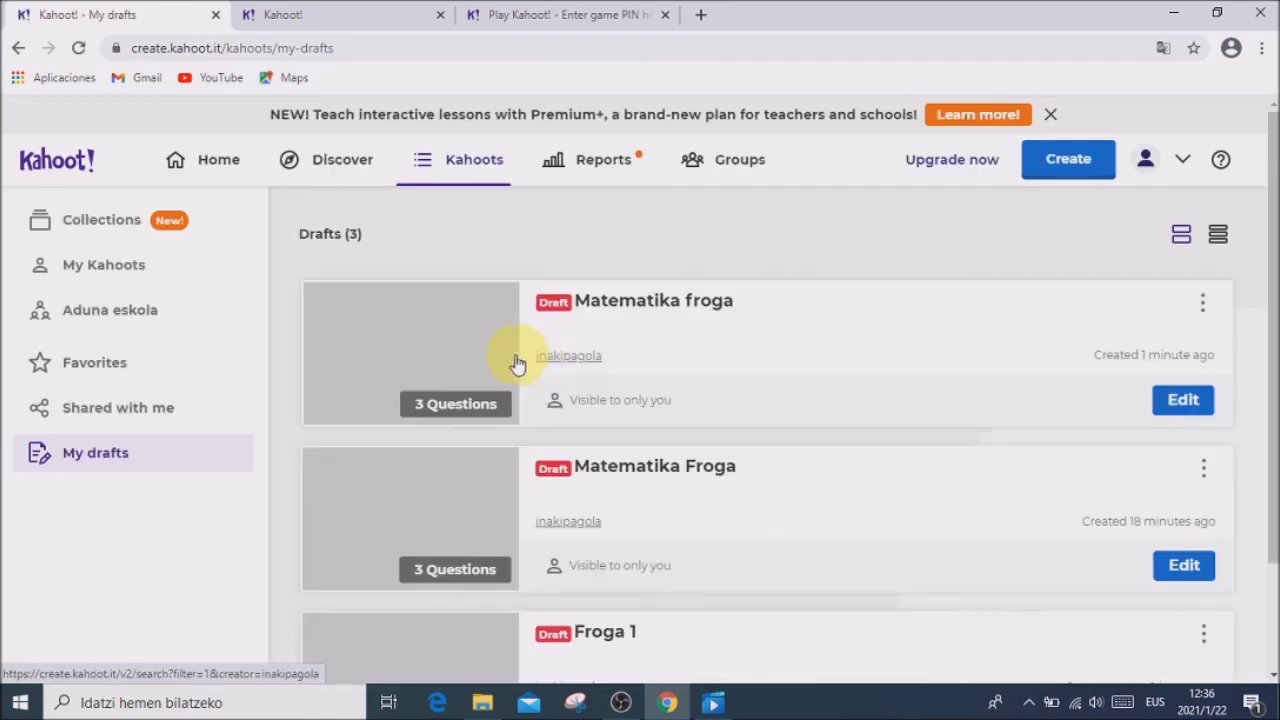
{"action": "scroll", "coordinate": [840, 490], "scroll_direction": "down", "scroll_amount": 1}
{"action": "scroll", "coordinate": [847, 510], "scroll_direction": "down", "scroll_amount": 1}
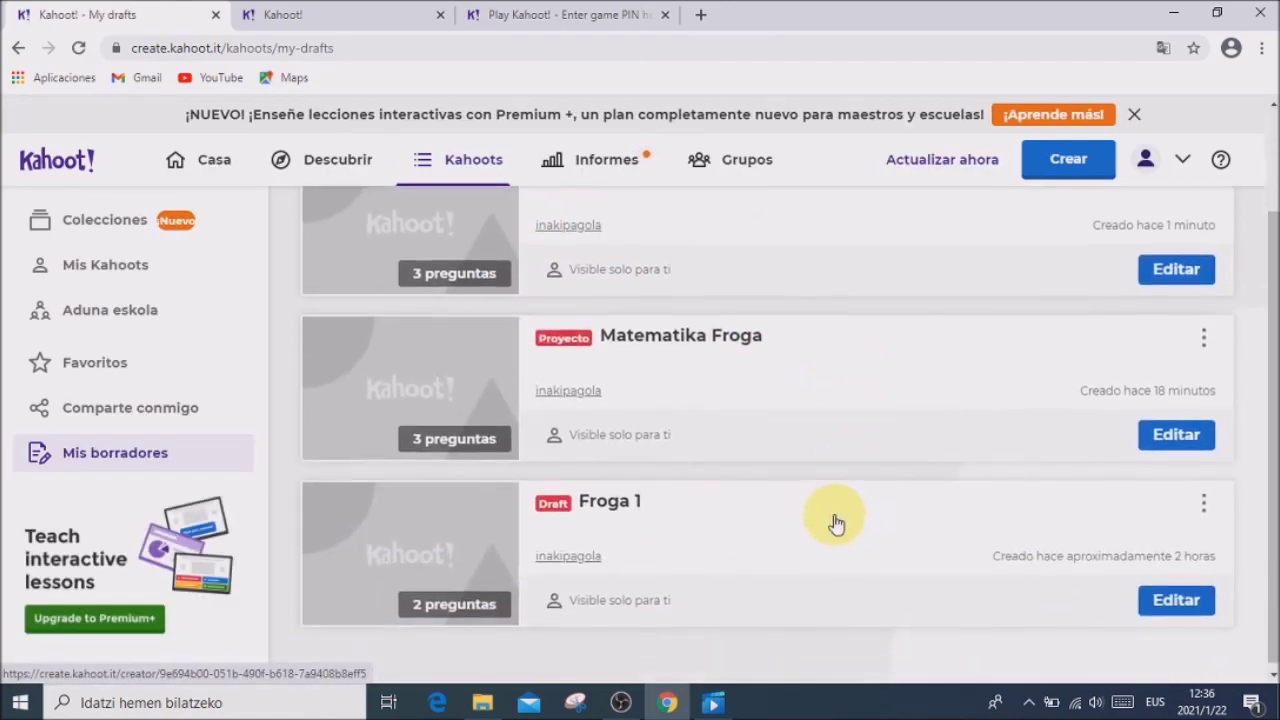
{"action": "scroll", "coordinate": [834, 520], "scroll_direction": "up", "scroll_amount": 2}
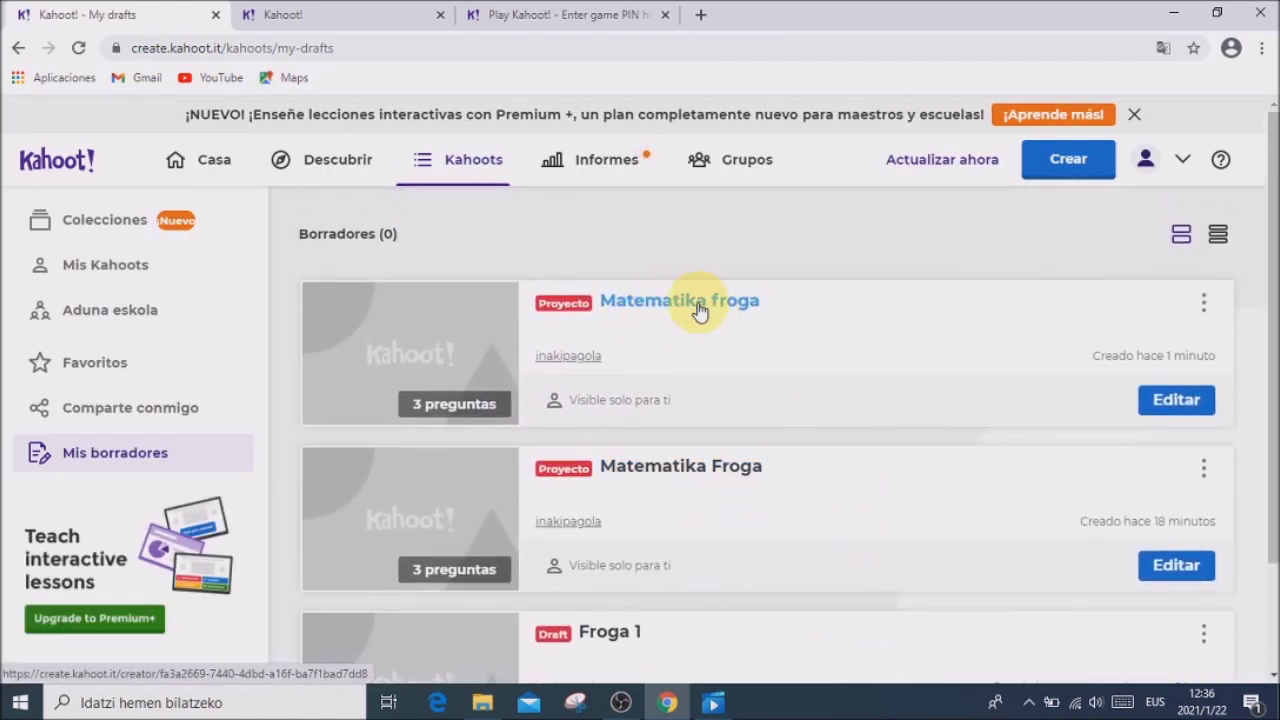